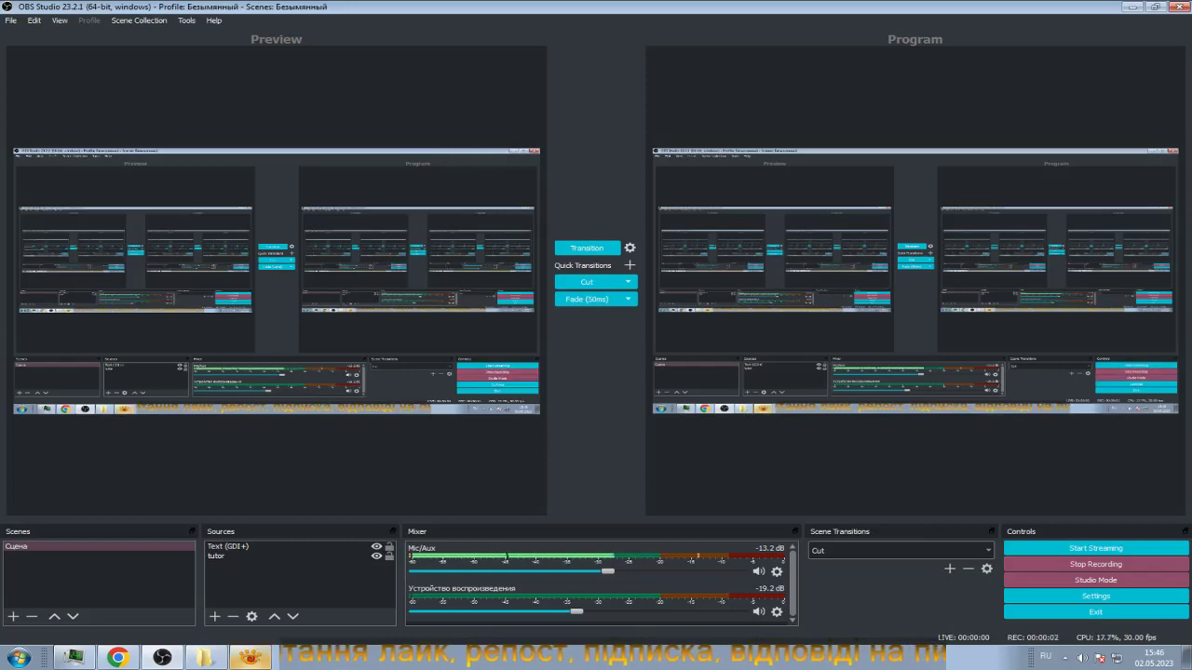
# Step: Bring XnView, showing the neptun reference images folder, to the front
pyautogui.click(249, 657)
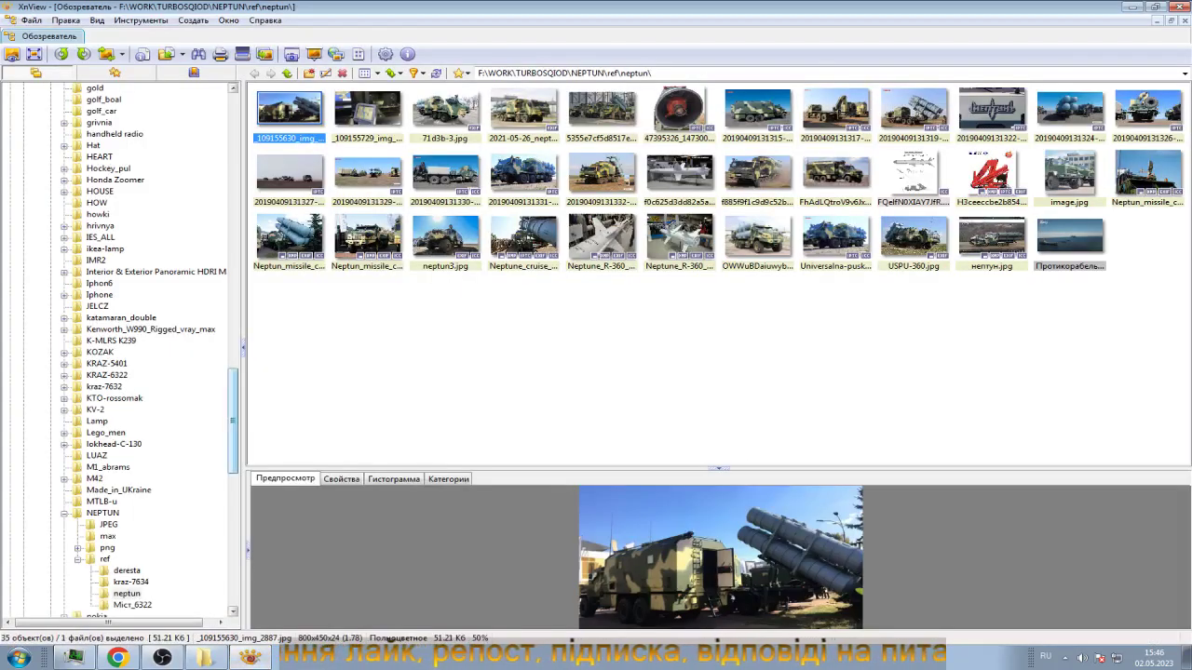
# Step: Expand KRAZ-5401 and KRAZ-6322 in the folder tree and open the TZM folder
pyautogui.scroll(-2, 149, 351)
pyautogui.scroll(-3, 149, 351)
pyautogui.scroll(3, 149, 351)
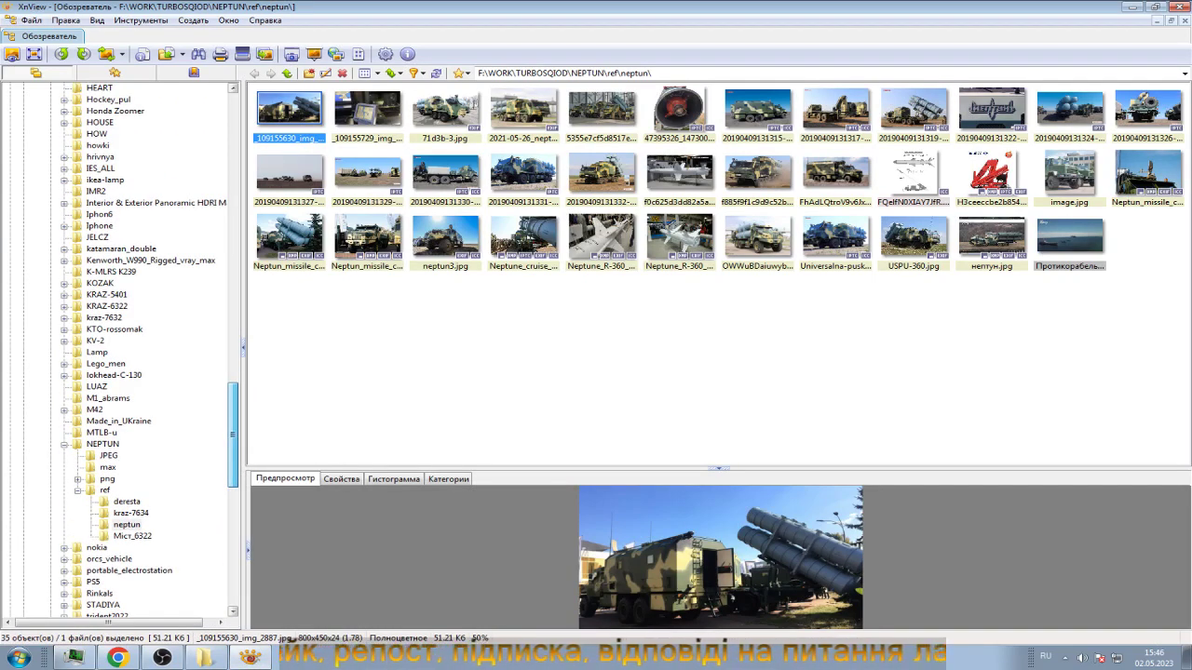
pyautogui.scroll(2, 149, 351)
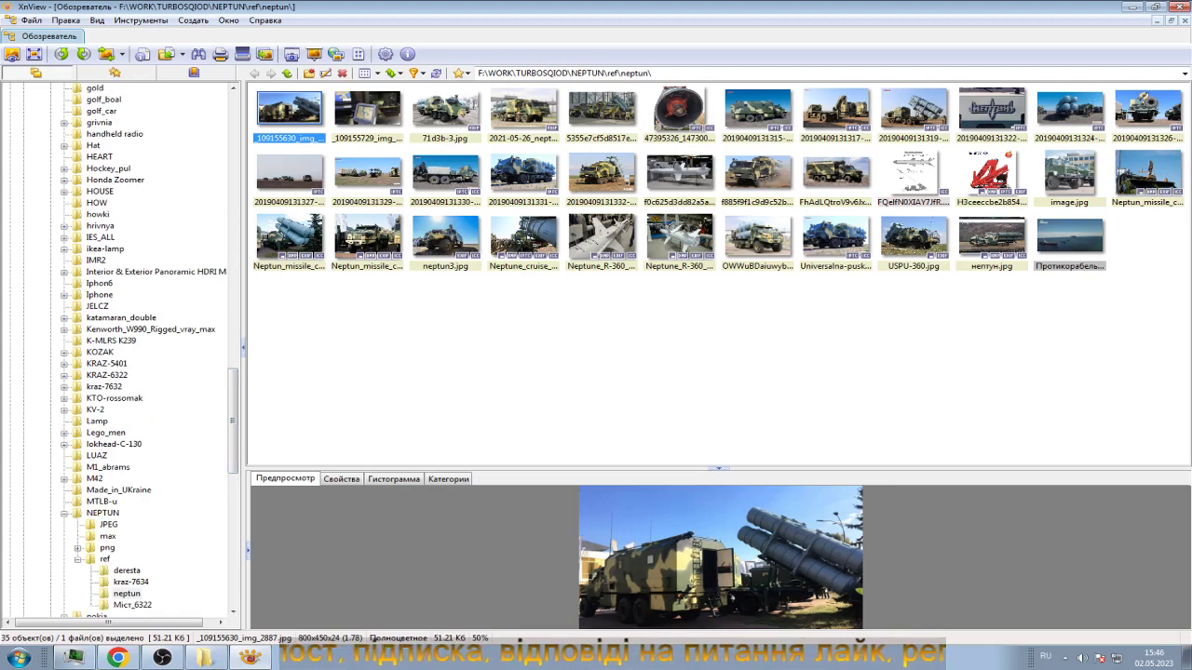
pyautogui.click(64, 363)
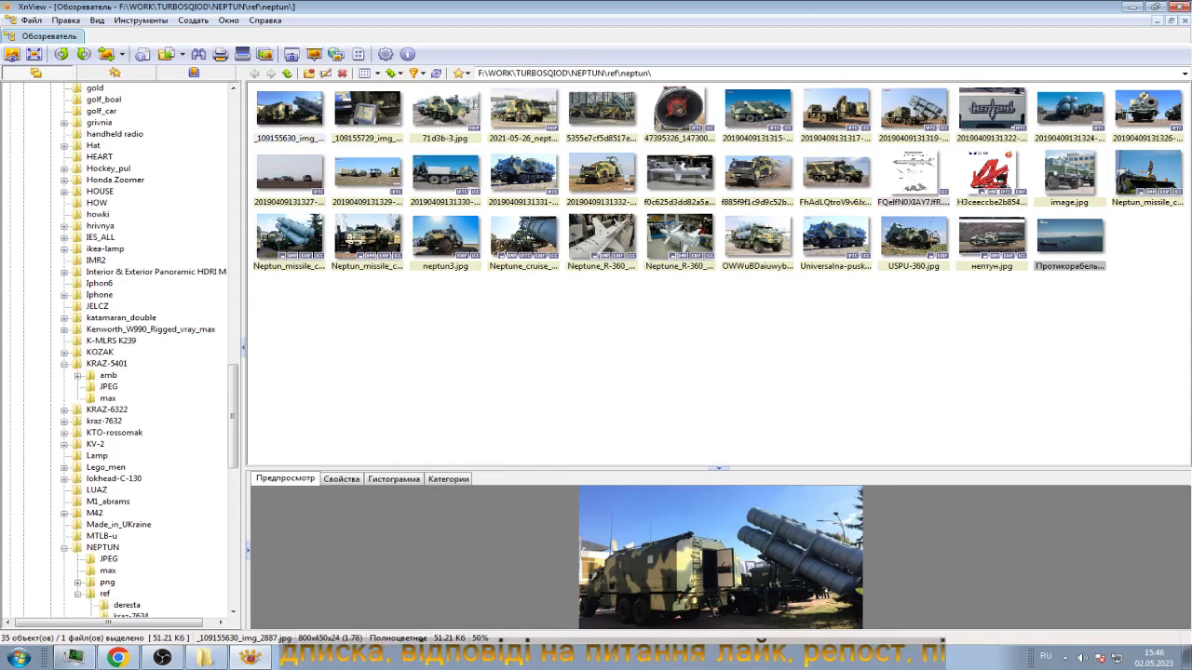
pyautogui.click(64, 410)
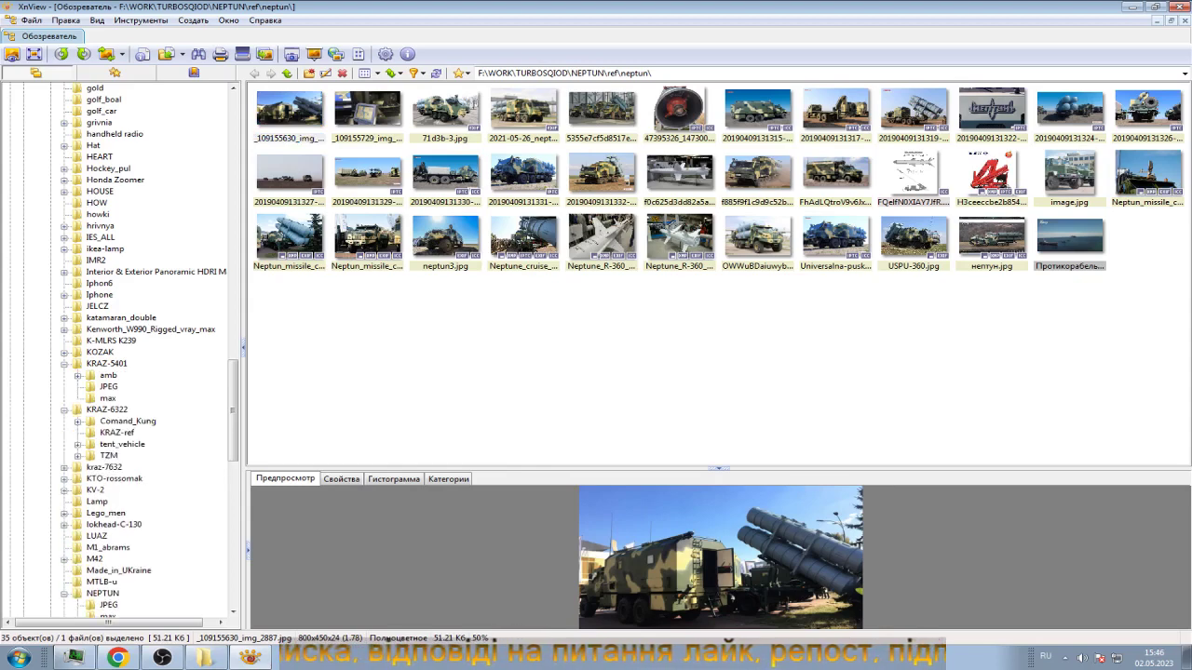
pyautogui.click(108, 455)
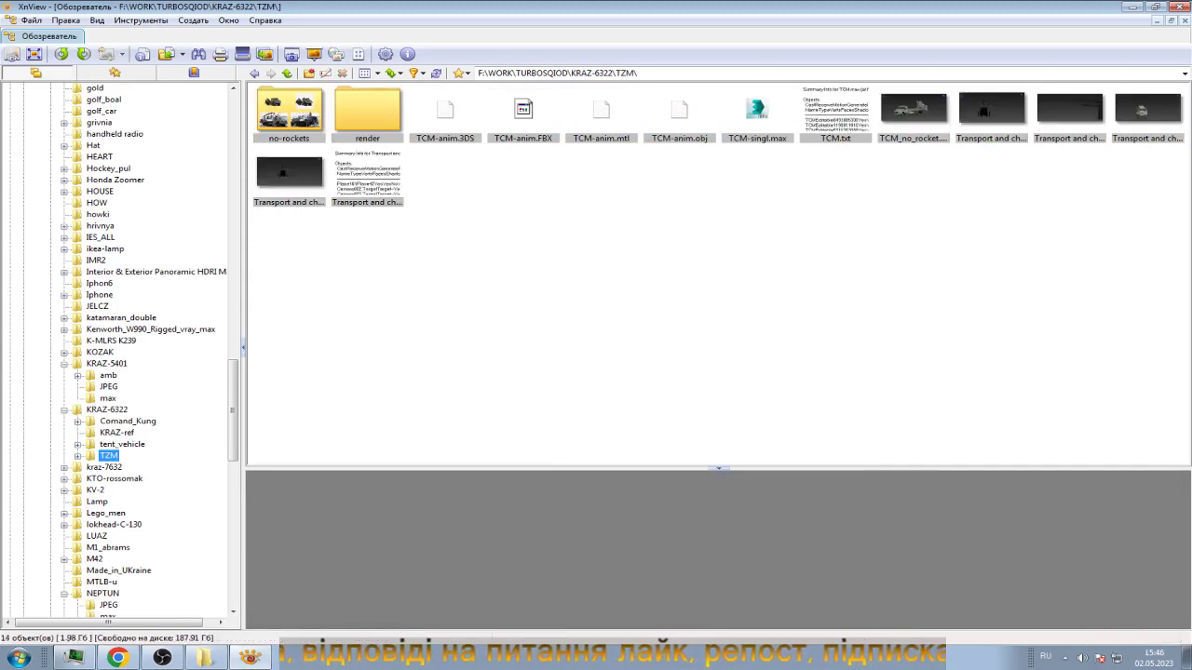
# Step: Open the render folder and then its TCM subfolder of vehicle renders
pyautogui.doubleClick(367, 110)
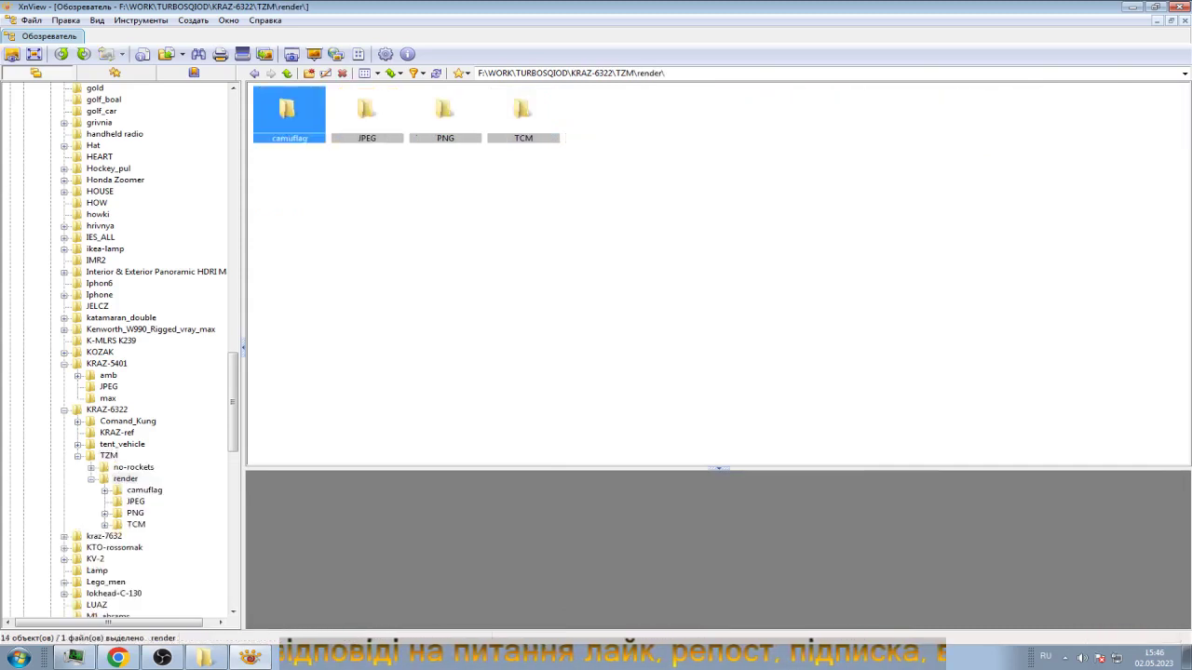
pyautogui.press('End')
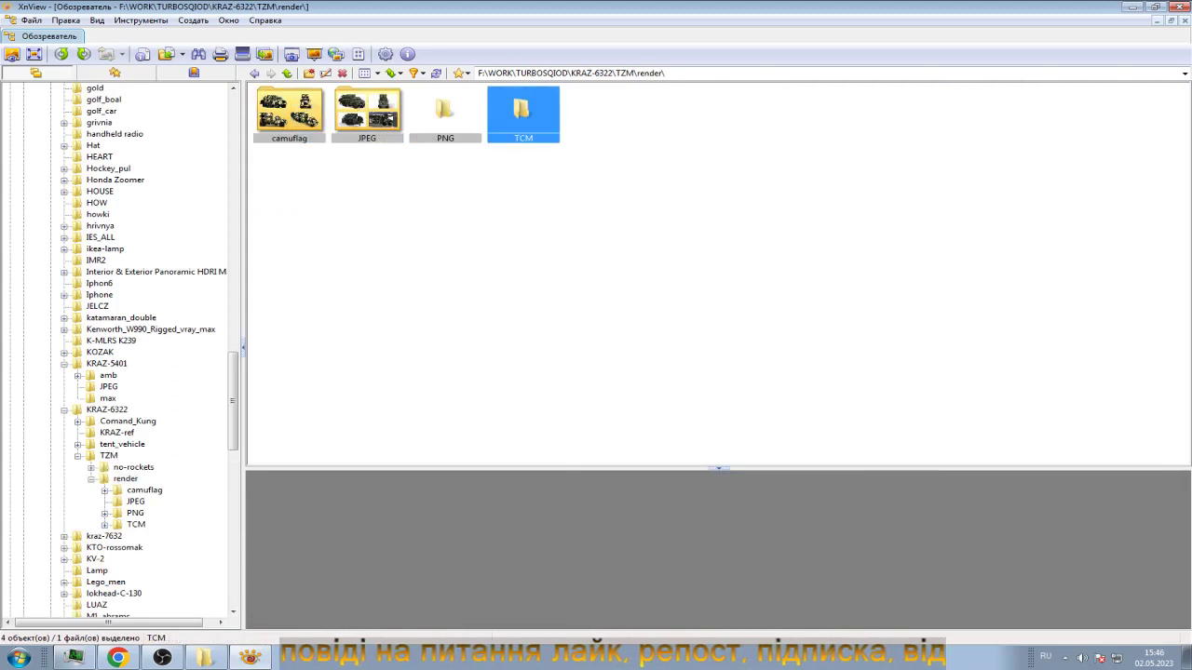
pyautogui.press('Return')
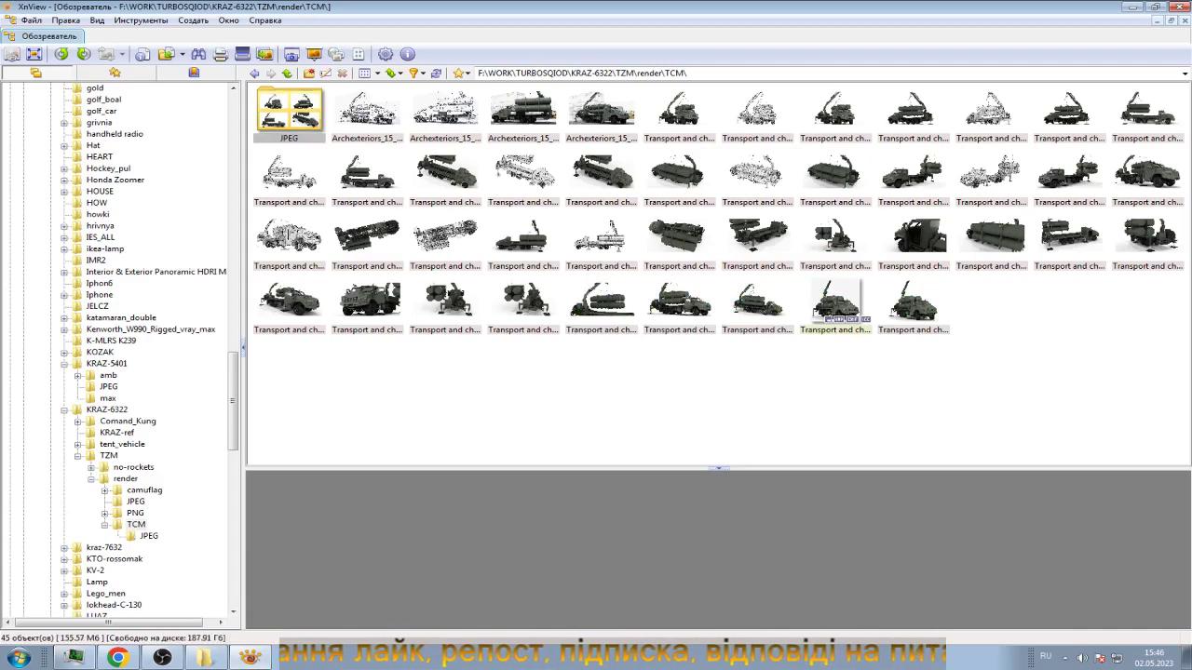
# Step: Locate the 92 frames in D:\OLEXIY\3D\TURBOSQUID\KRAZ in Explorer, then return to XnView
pyautogui.click(204, 659)
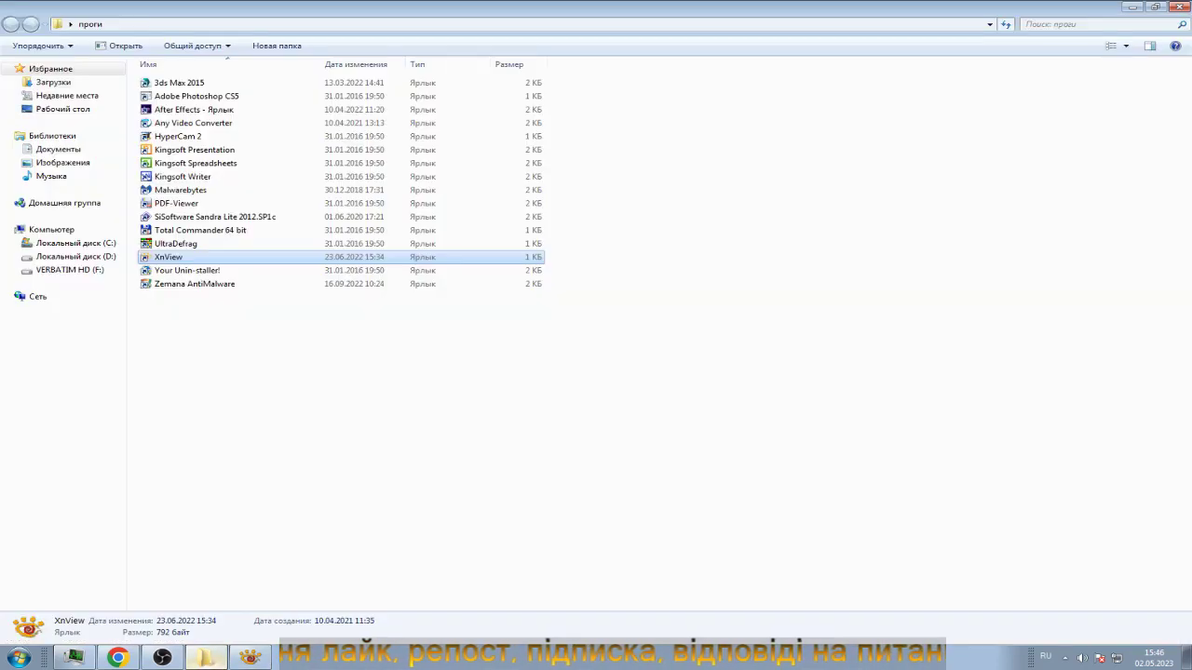
pyautogui.click(76, 256)
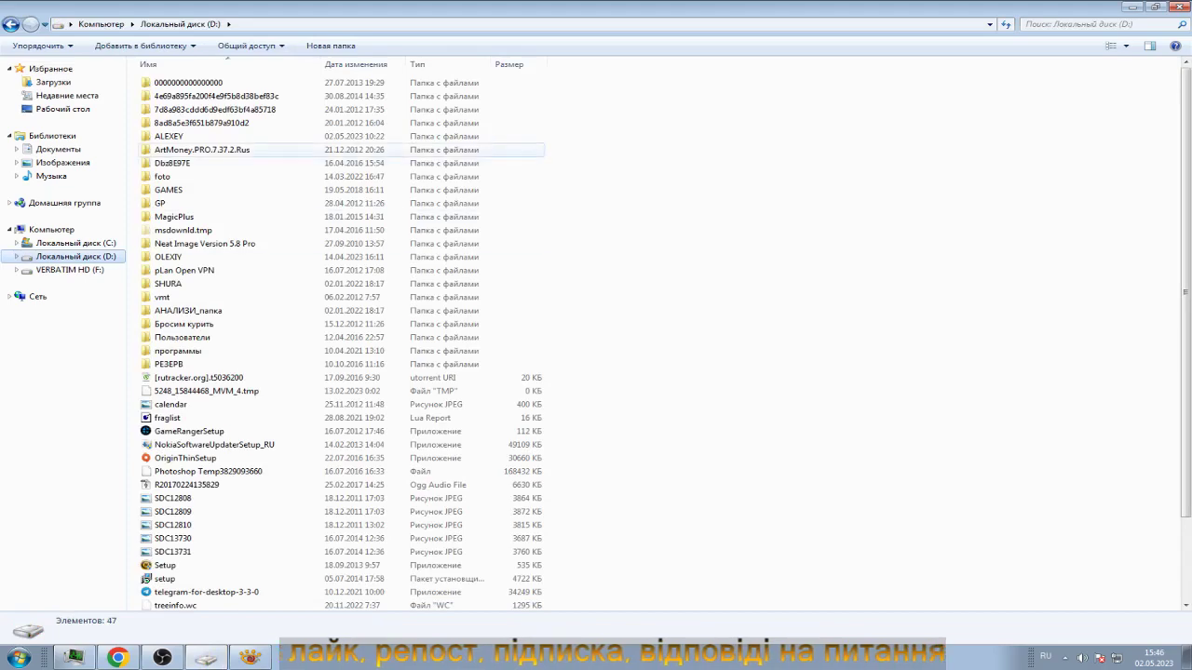
pyautogui.doubleClick(168, 257)
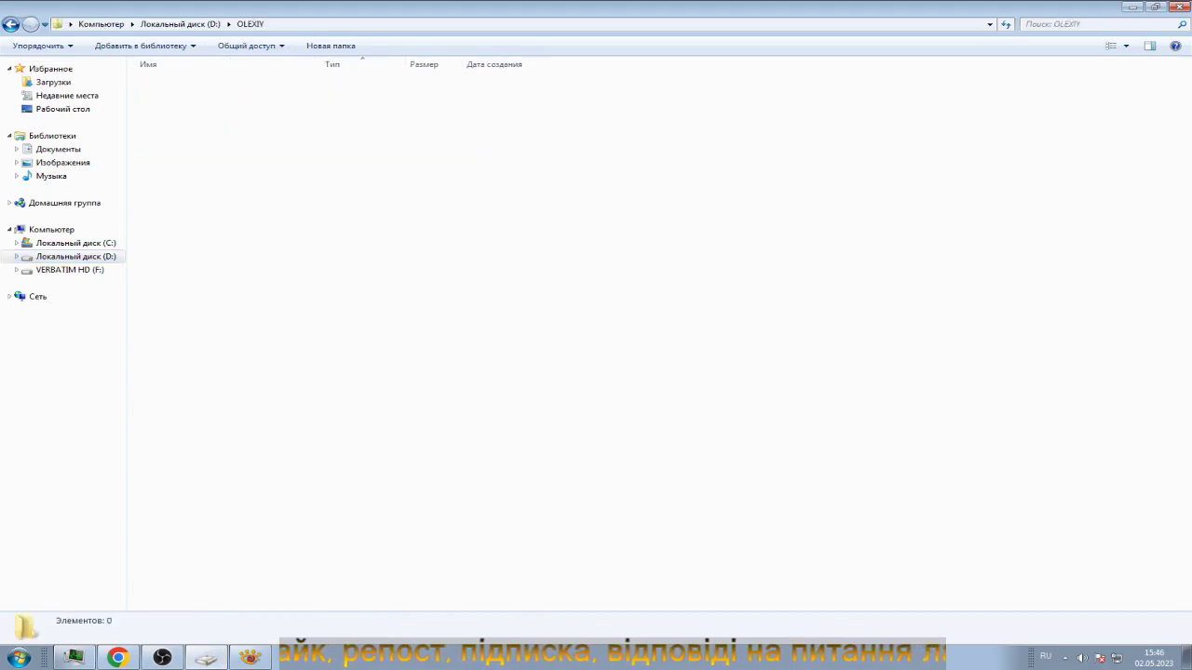
pyautogui.doubleClick(158, 82)
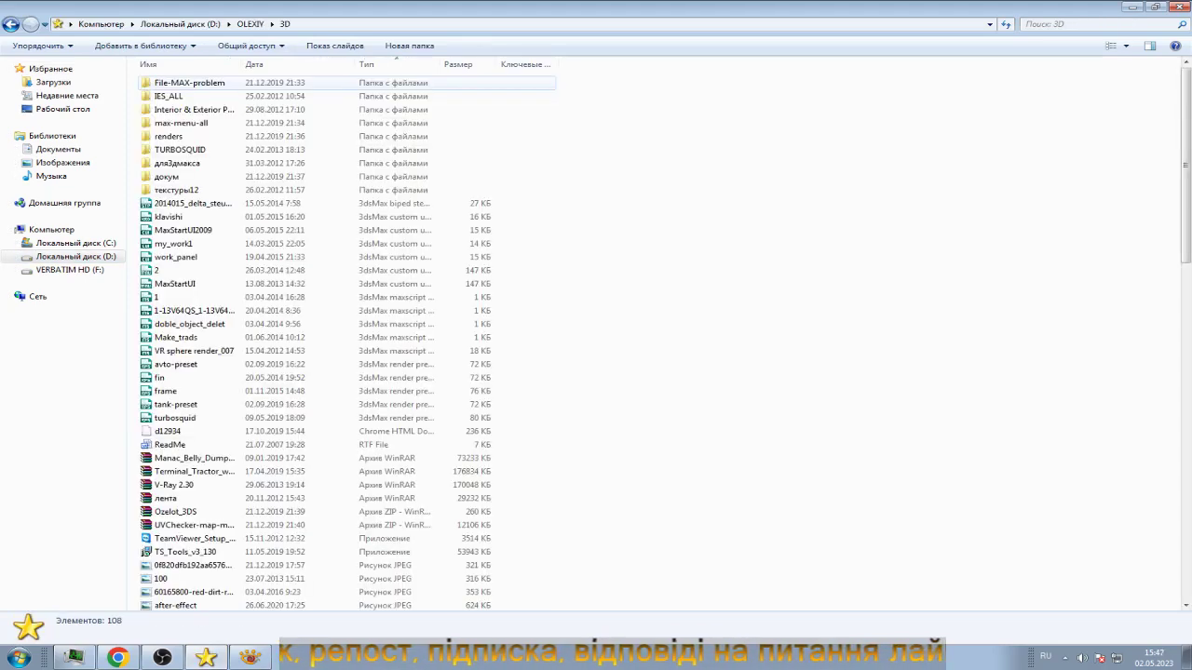
pyautogui.doubleClick(177, 149)
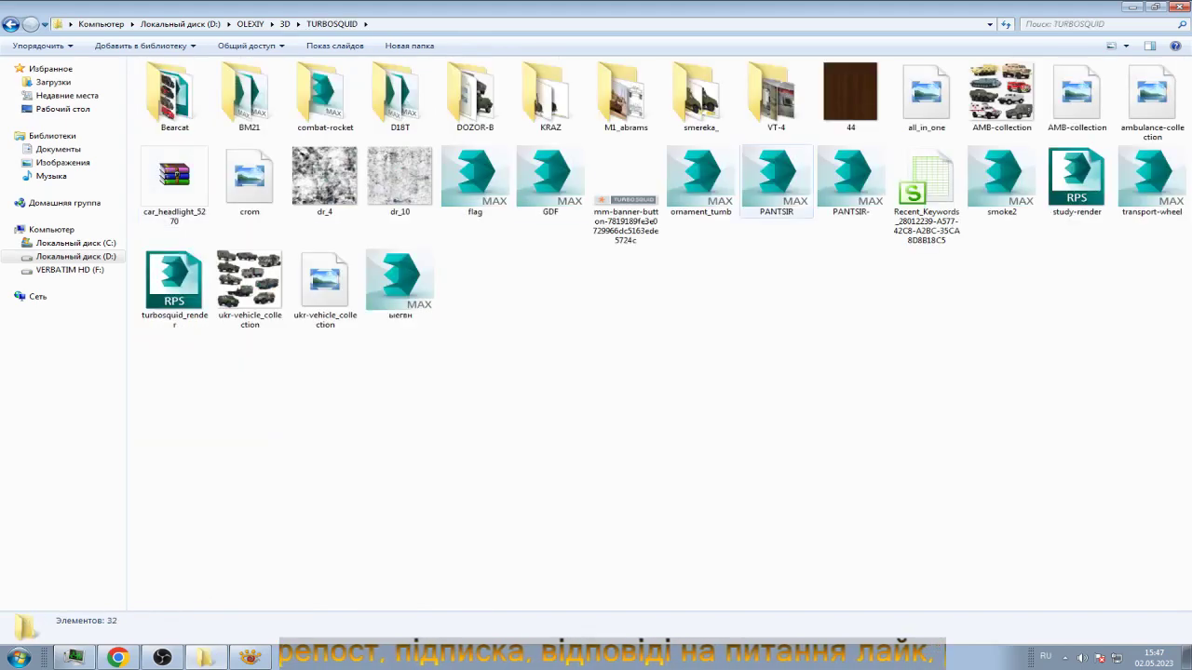
pyautogui.doubleClick(550, 93)
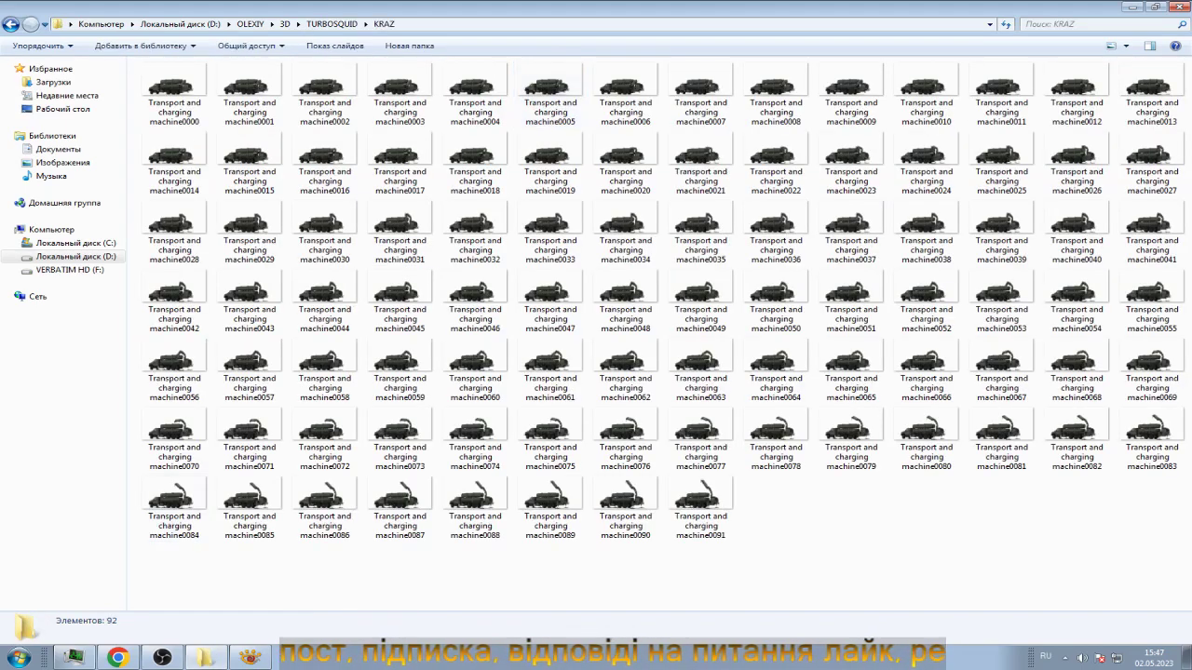
pyautogui.click(249, 657)
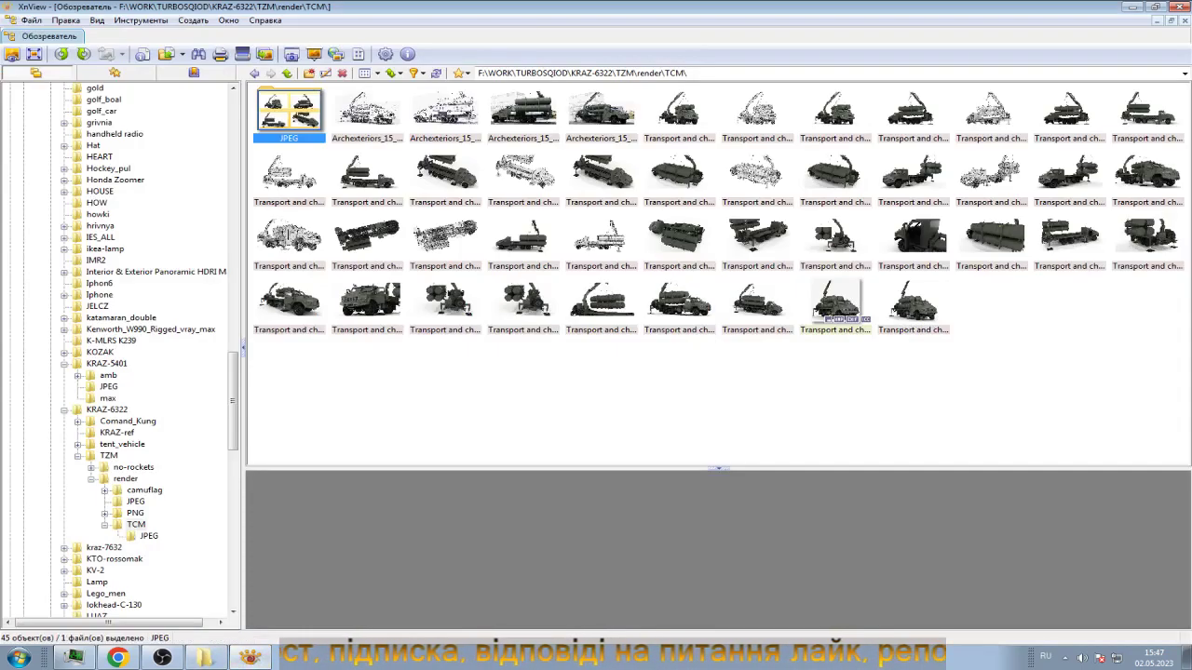
# Step: Browse XnView from drive D: through OLEXIY, 3D and TURBOSQUID into the KRAZ folder
pyautogui.scroll(15, 140, 349)
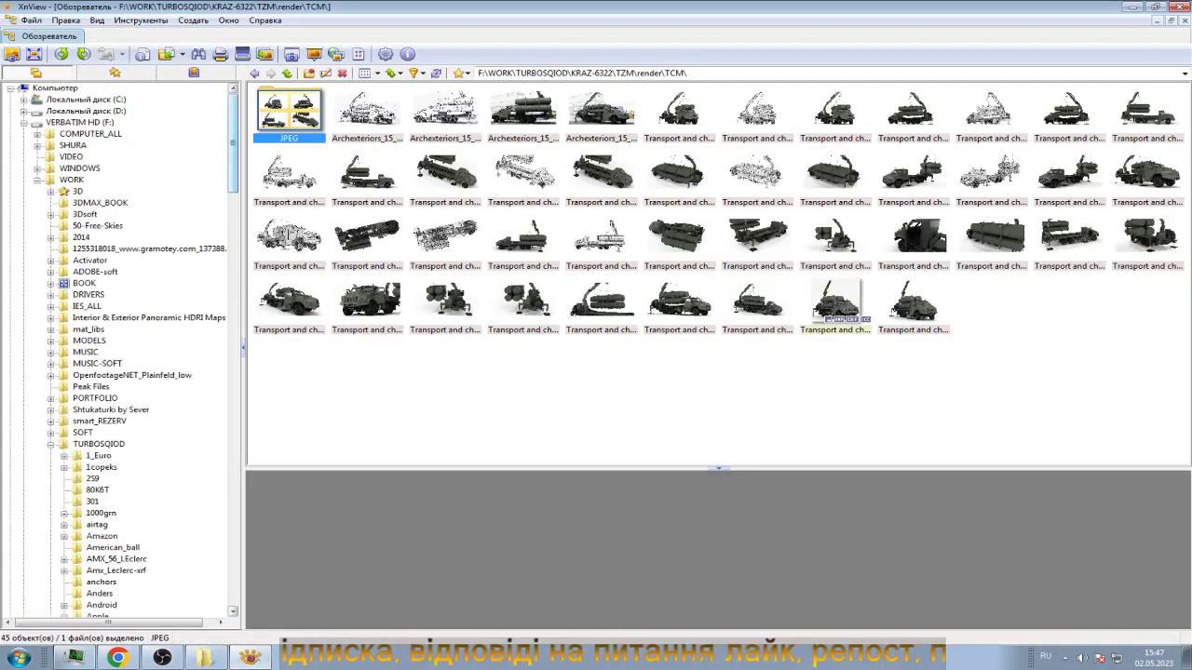
pyautogui.click(86, 111)
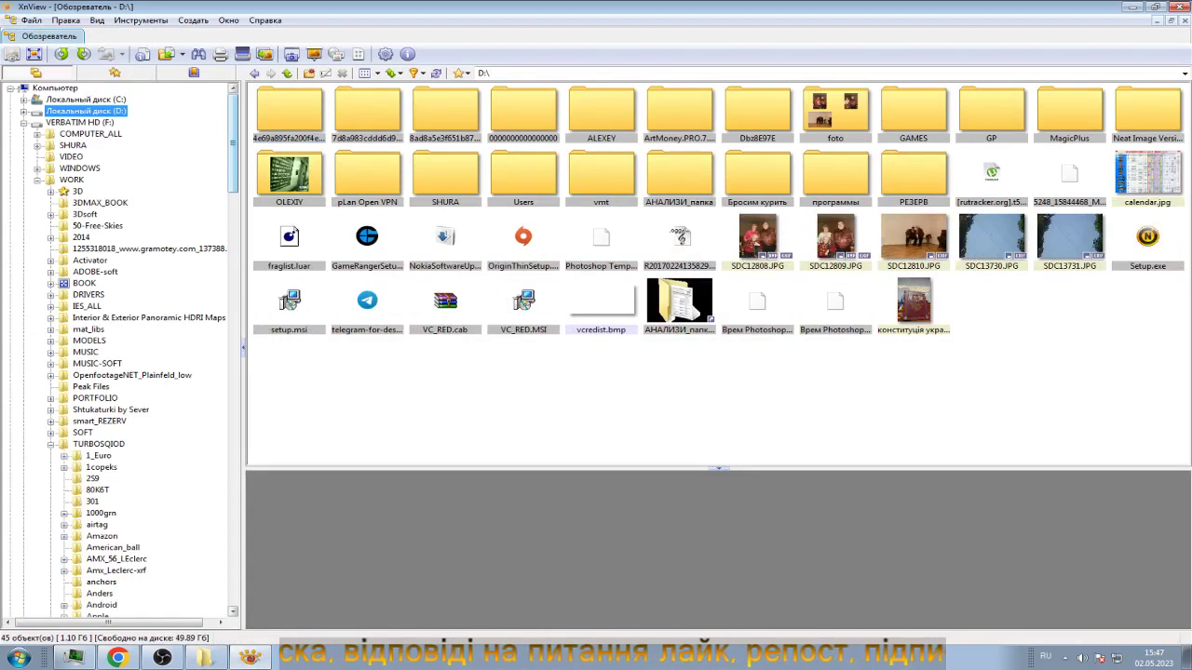
pyautogui.click(289, 175)
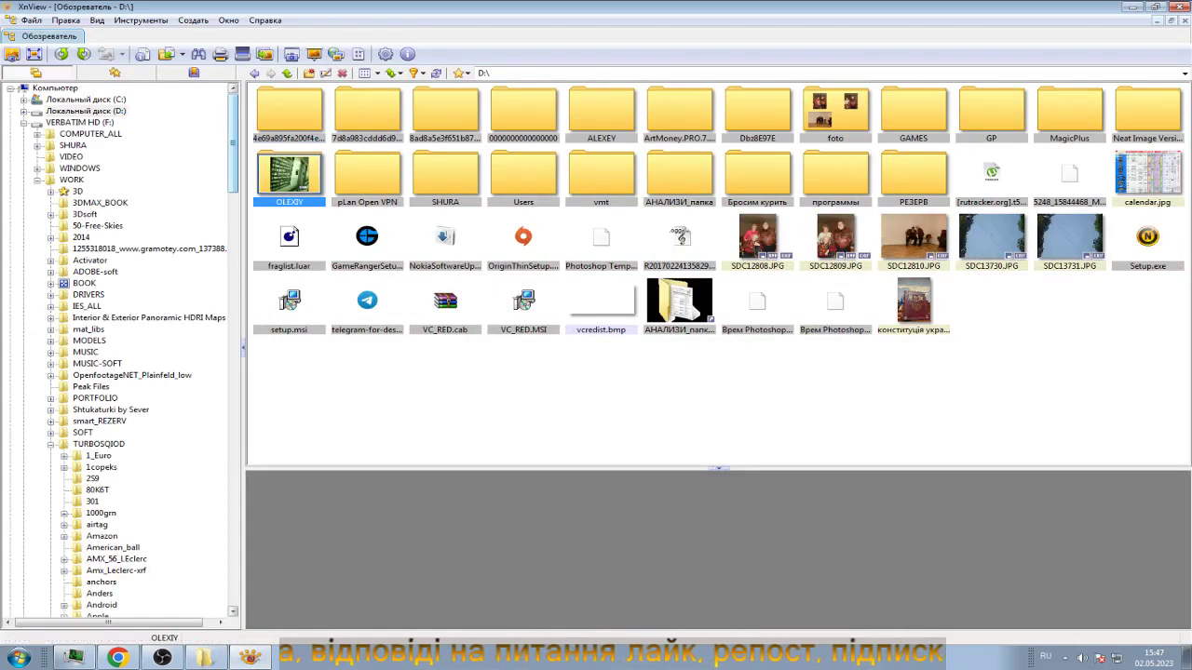
pyautogui.press('Return')
pyautogui.press('Right')
pyautogui.press('Right')
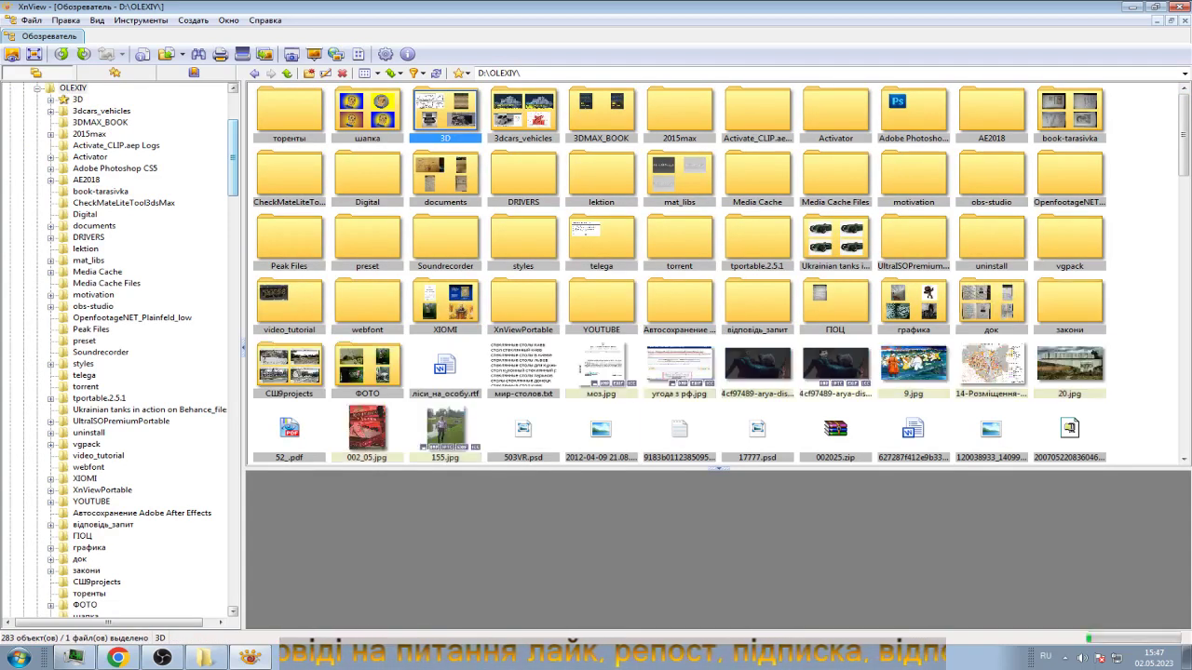
pyautogui.press('Return')
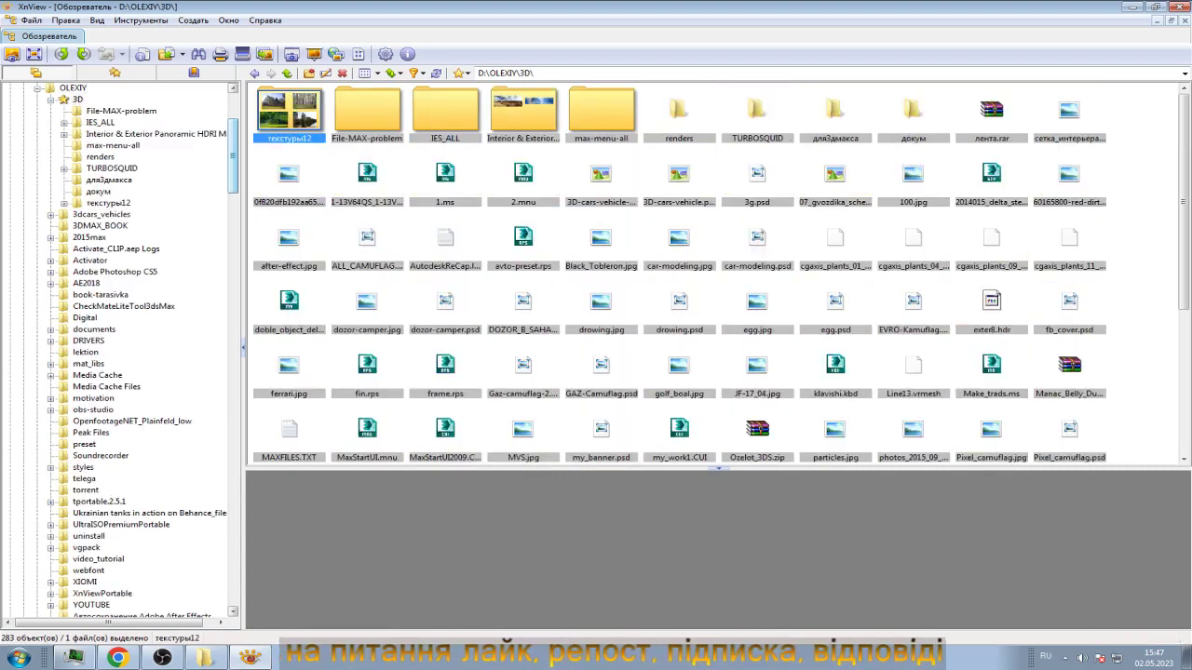
pyautogui.press('Right')
pyautogui.press('Right')
pyautogui.press('Right')
pyautogui.press('Return')
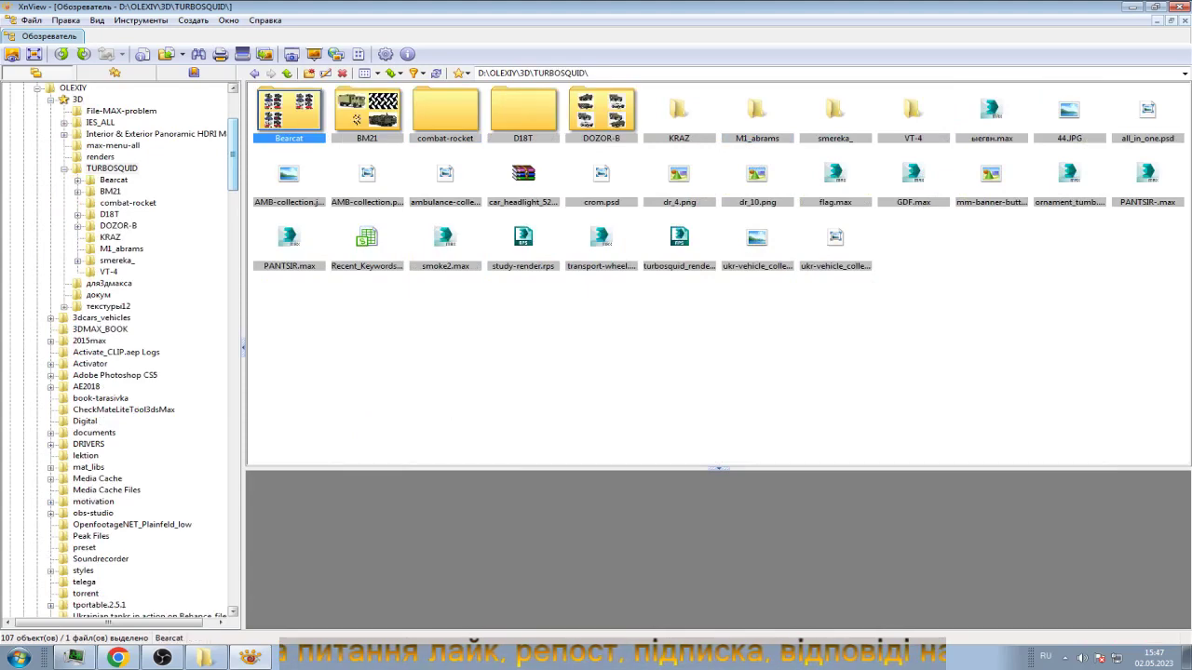
pyautogui.press('Right')
pyautogui.press('Right')
pyautogui.press('Right')
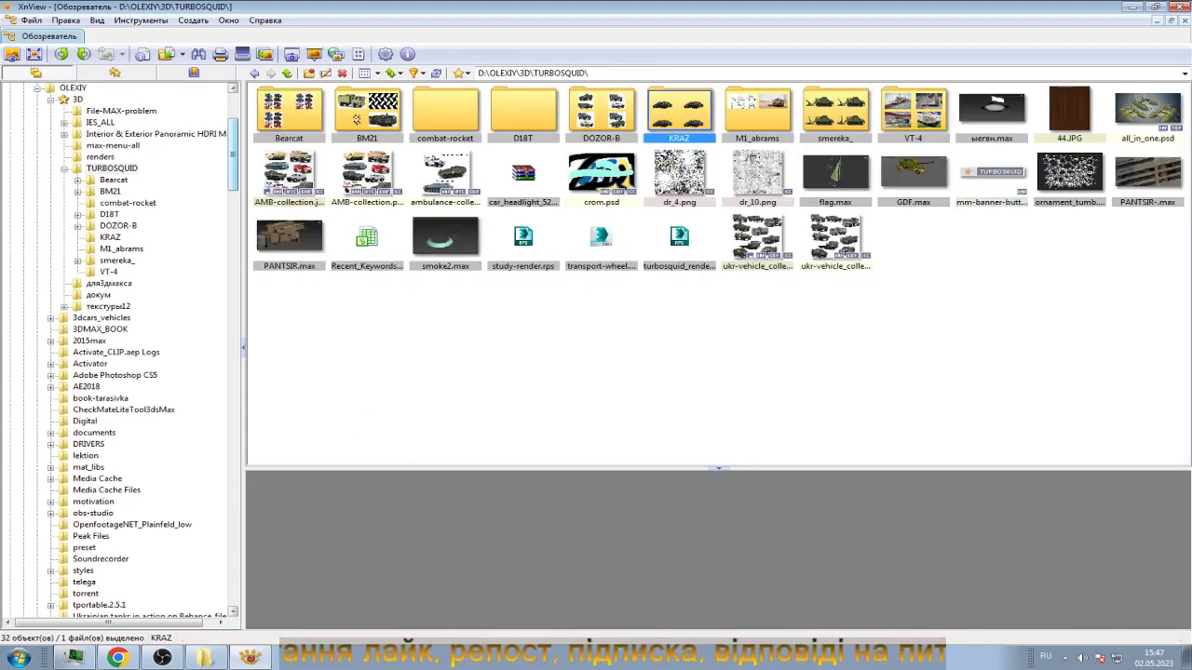
pyautogui.press('Return')
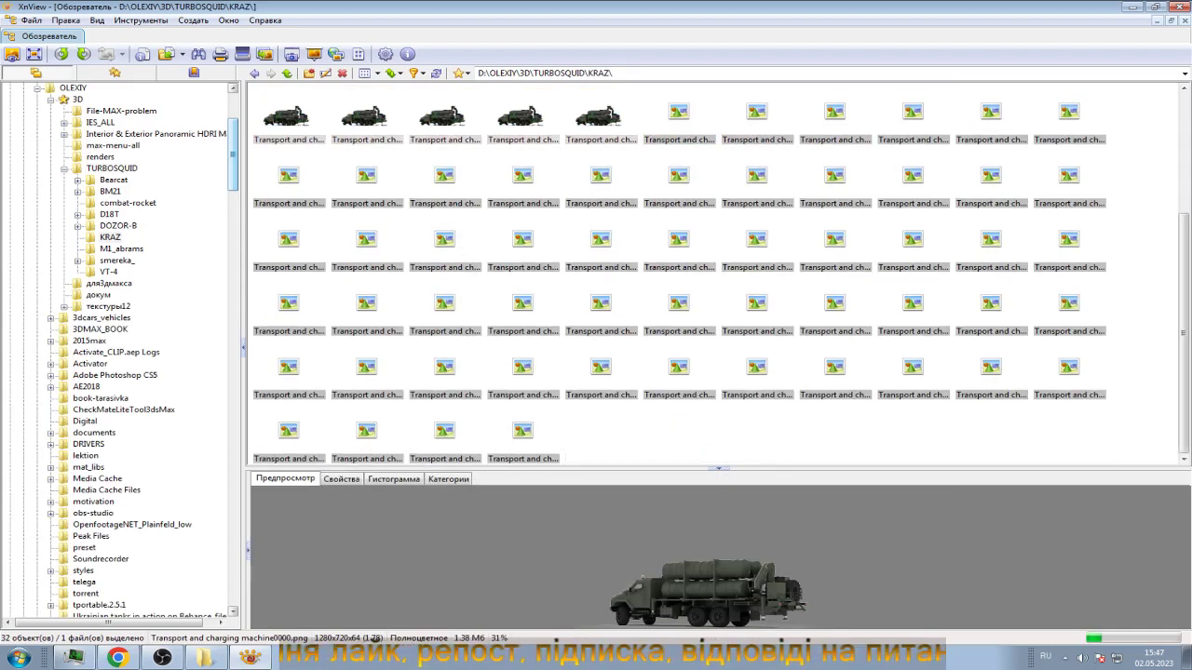
# Step: Select all 92 KRAZ frames and bring up their context menu
pyautogui.press('End')
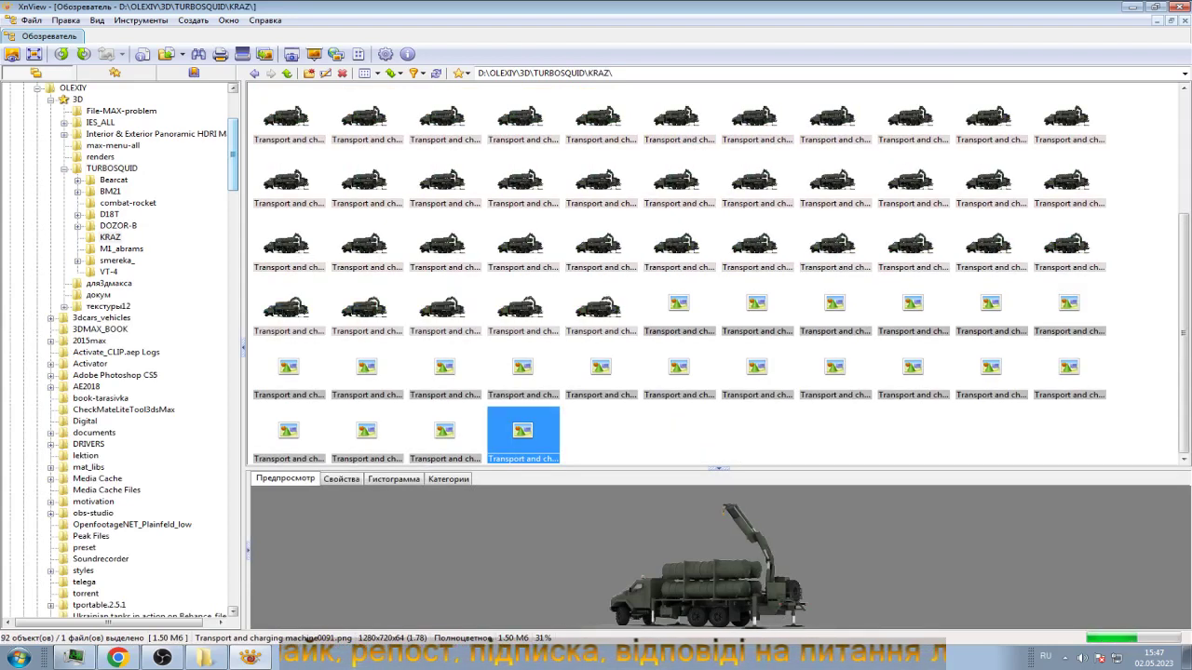
pyautogui.press('Escape')
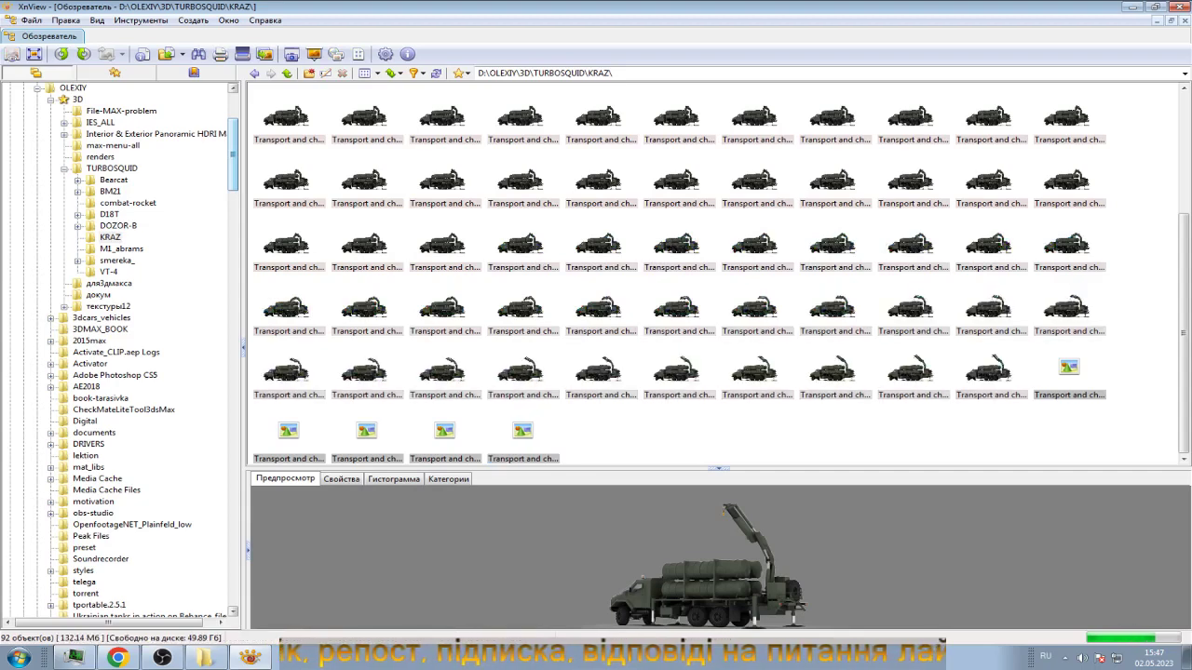
pyautogui.hotkey('ctrl', 'a')
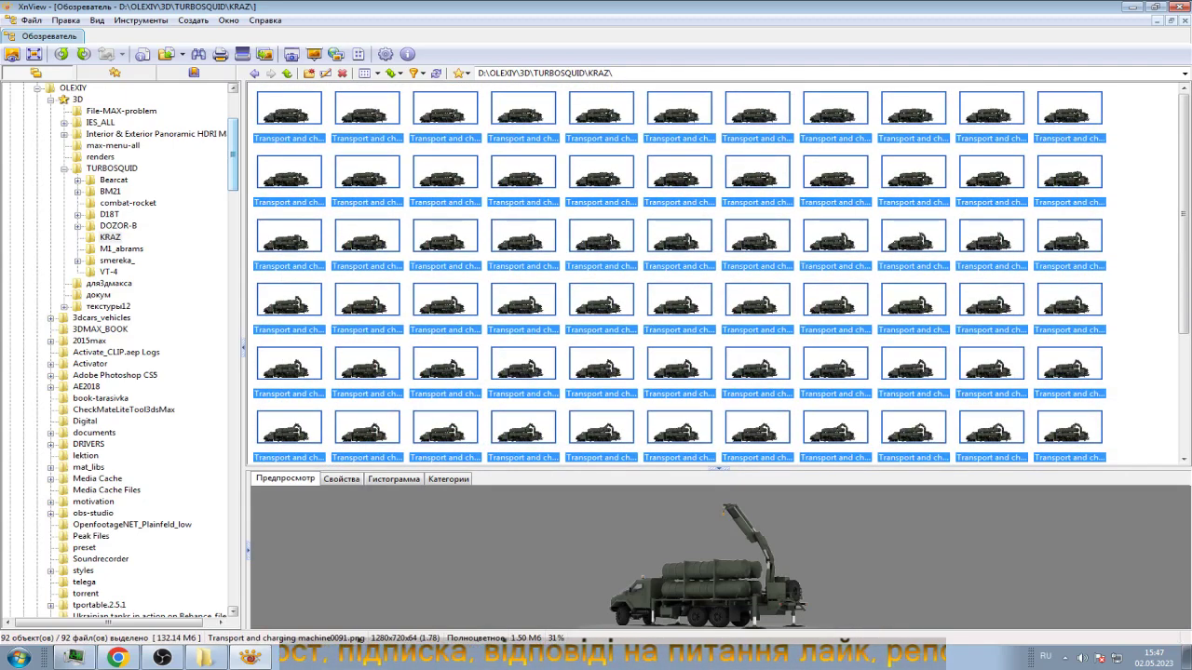
pyautogui.rightClick(285, 105)
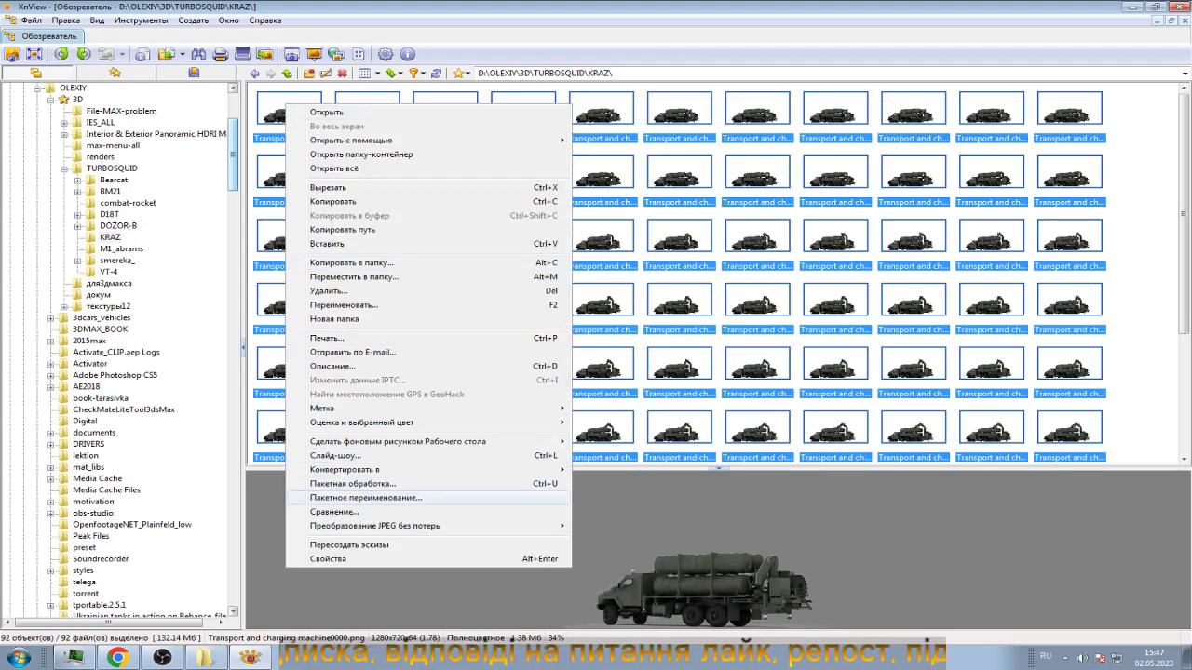
# Step: Batch rename all 92 frames with the name template 'transportation'
pyautogui.click(400, 497)
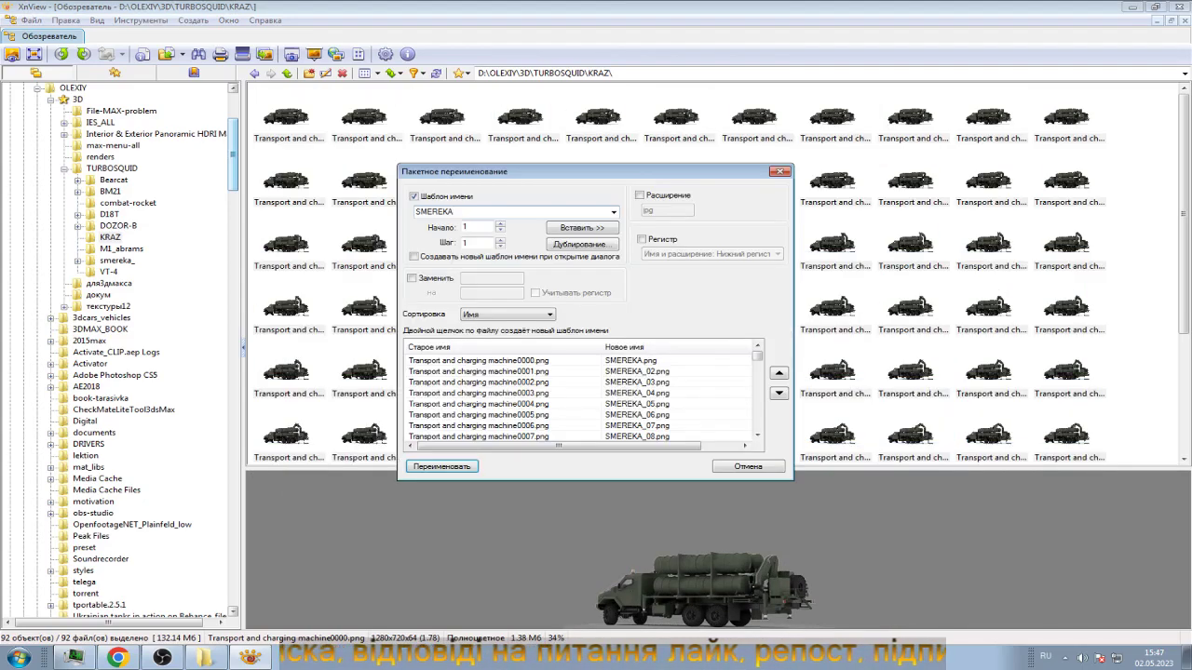
pyautogui.doubleClick(453, 211)
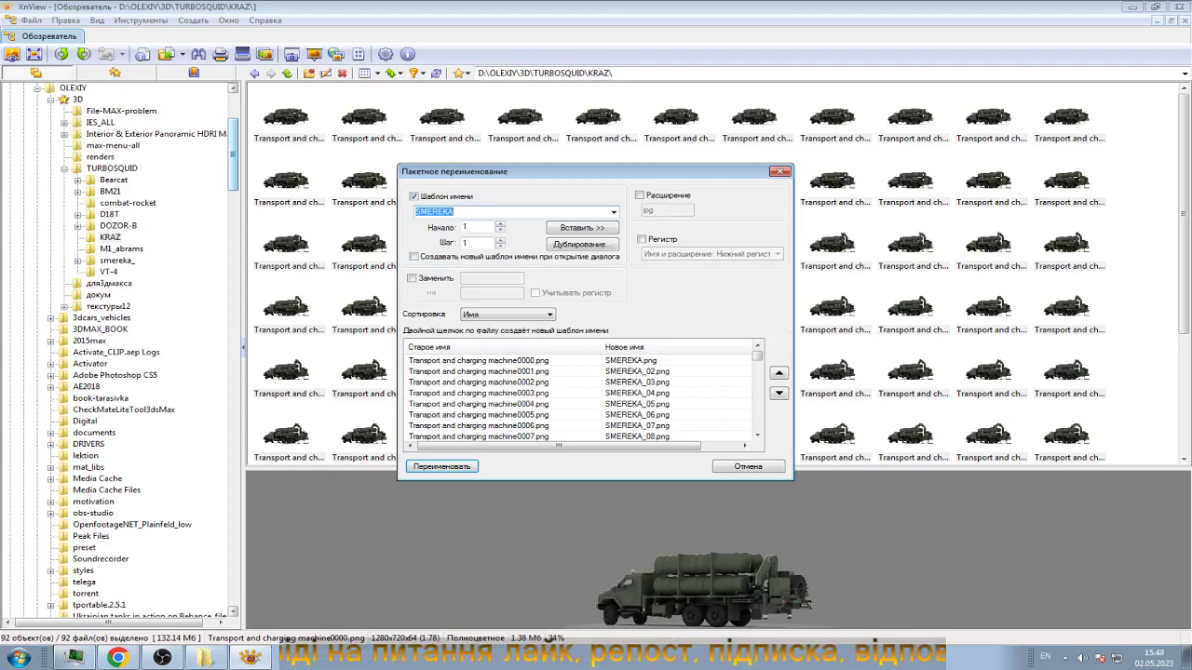
pyautogui.write('tra')
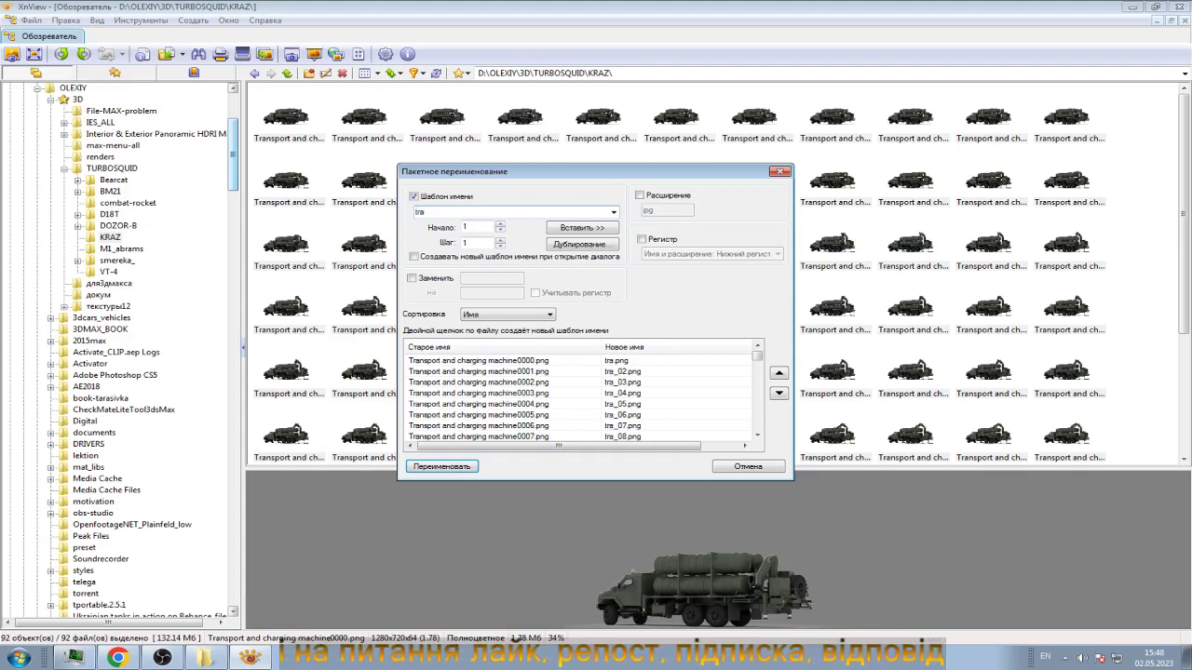
pyautogui.write('ns')
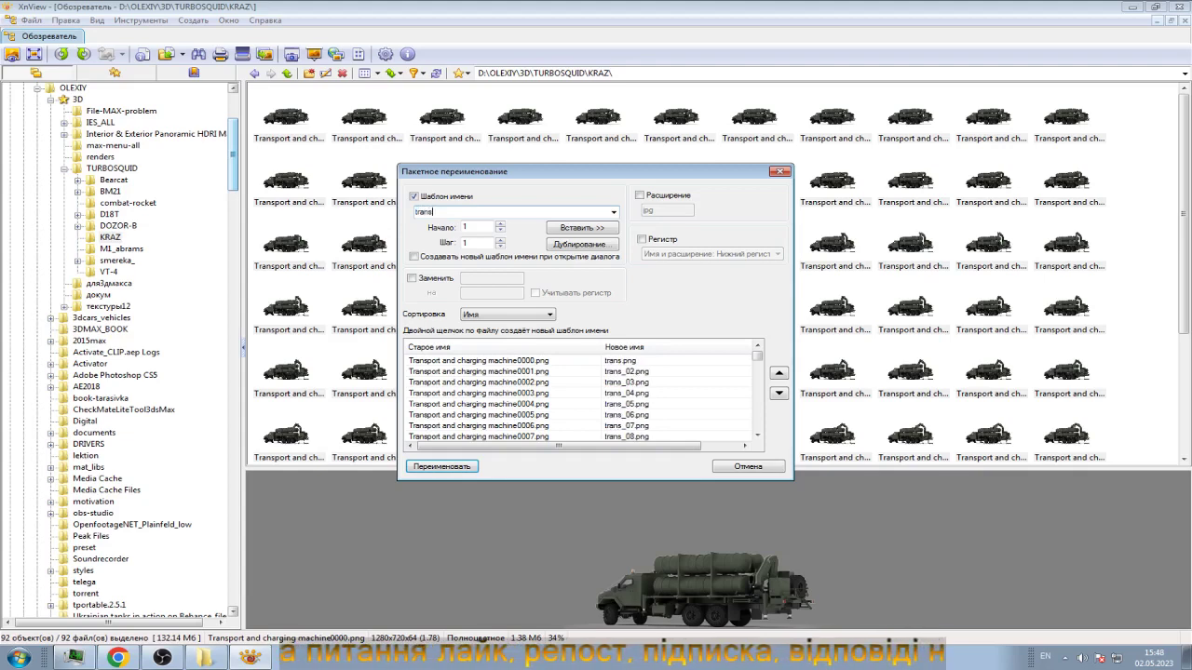
pyautogui.write('pp')
pyautogui.press('BackSpace')
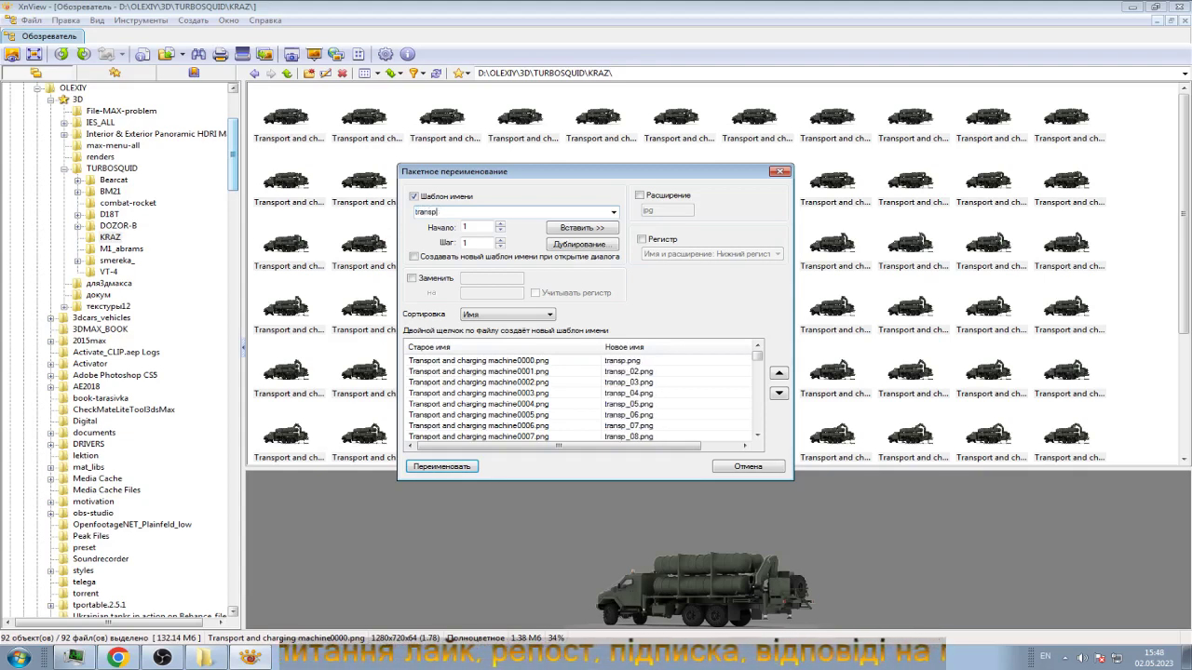
pyautogui.write('orta')
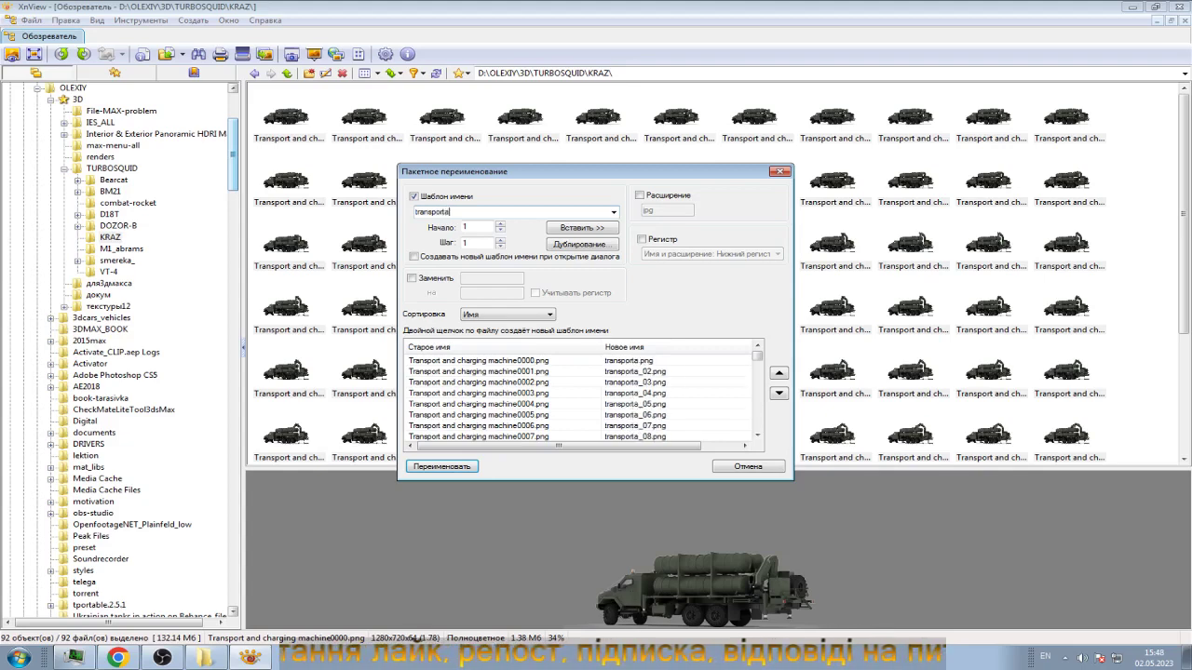
pyautogui.write('tion')
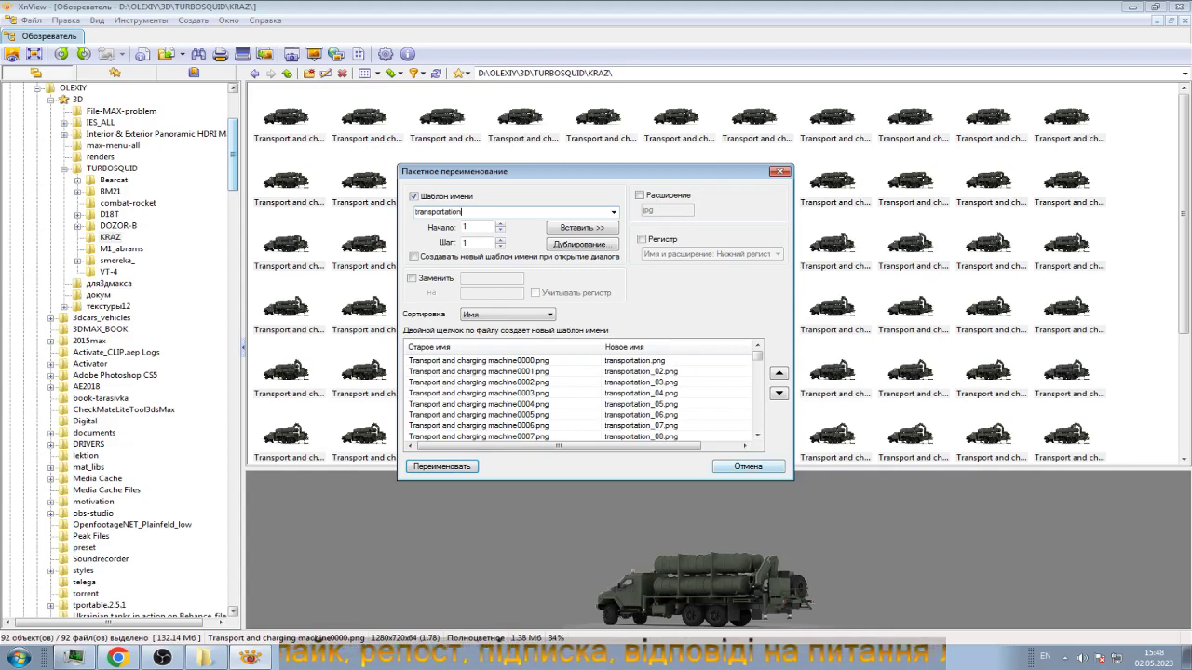
pyautogui.press('Return')
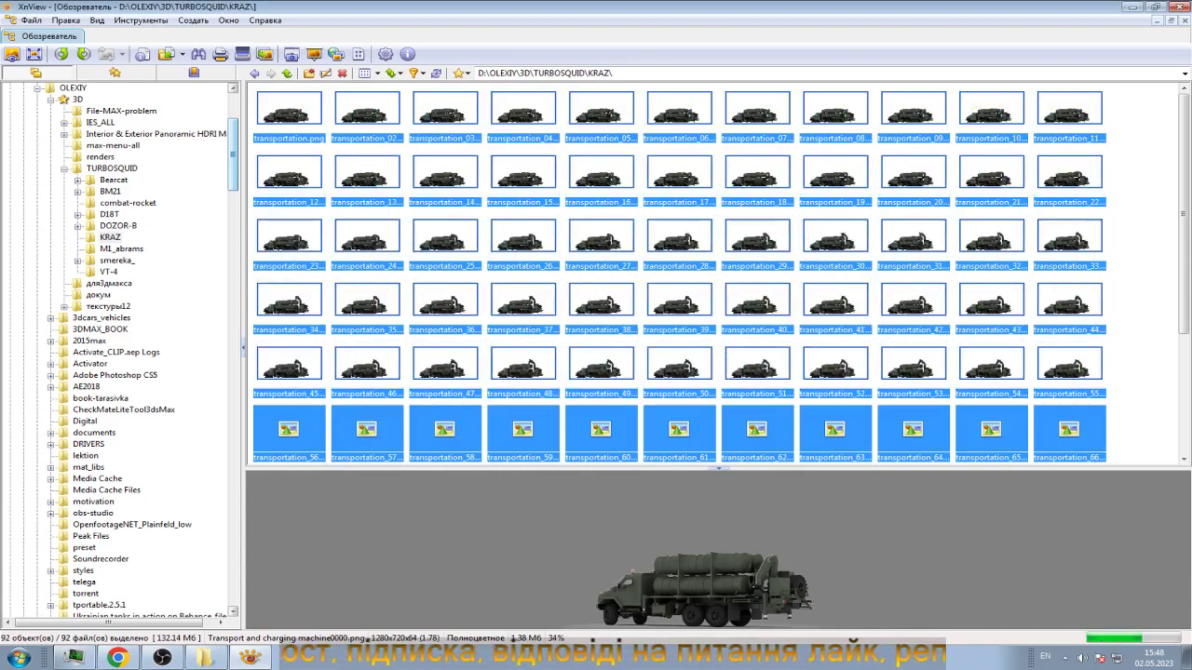
# Step: Refresh the folder and rename the first frame to transportation_01.png
pyautogui.scroll(-3, 678, 275)
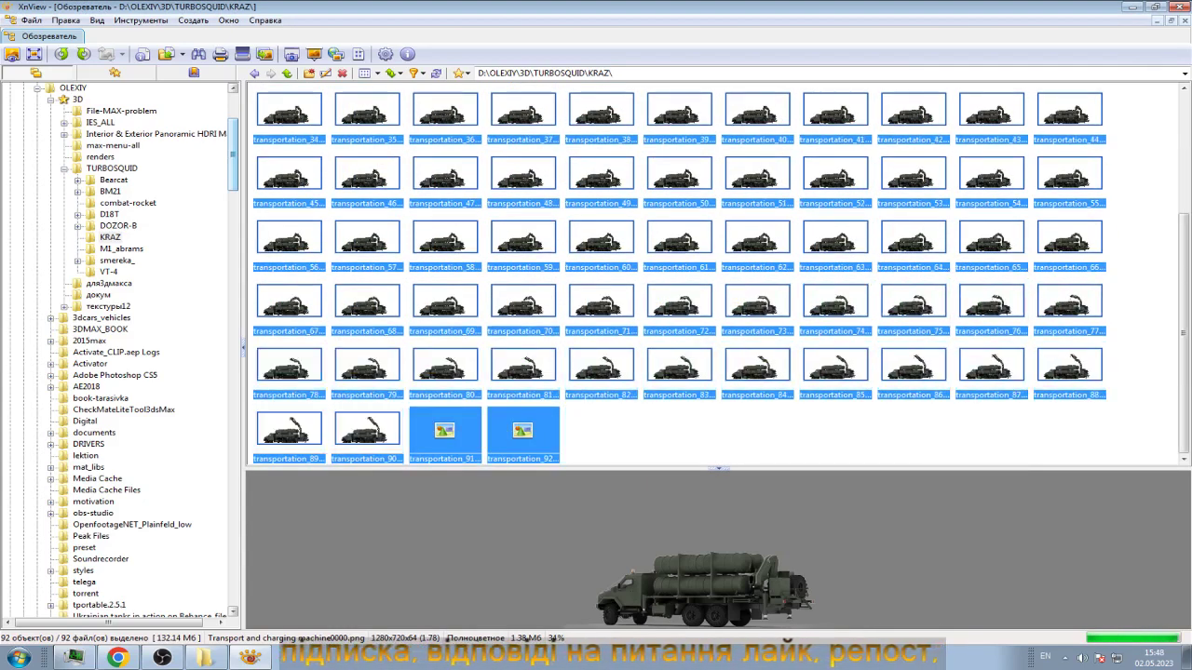
pyautogui.press('F5')
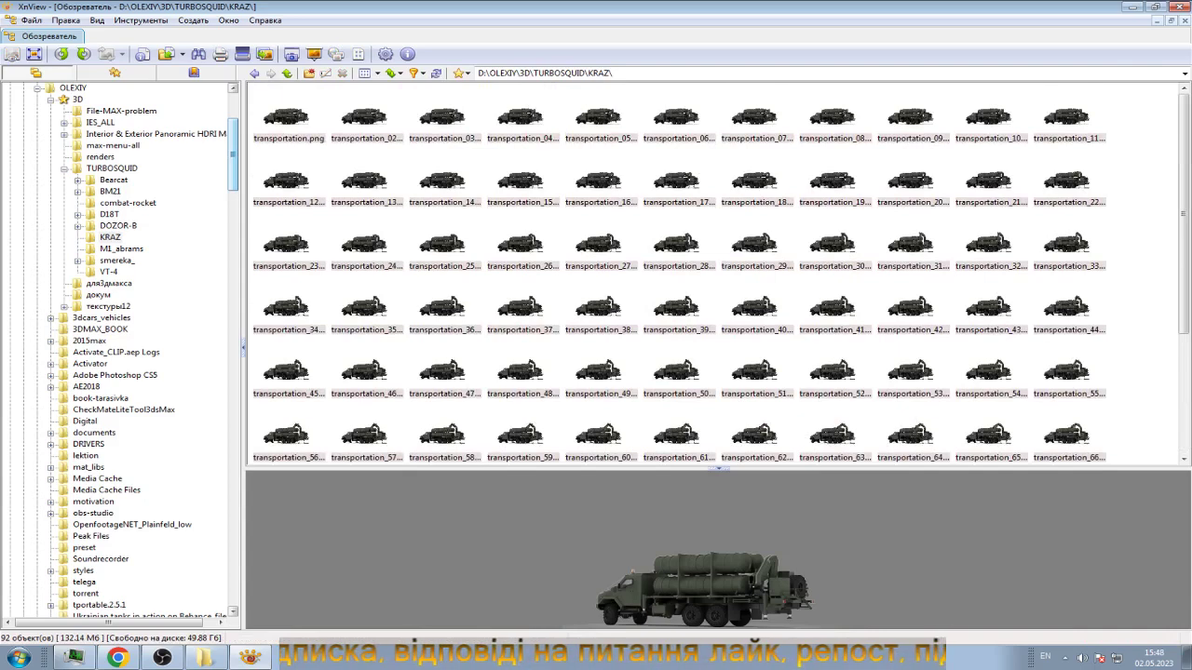
pyautogui.rightClick(298, 113)
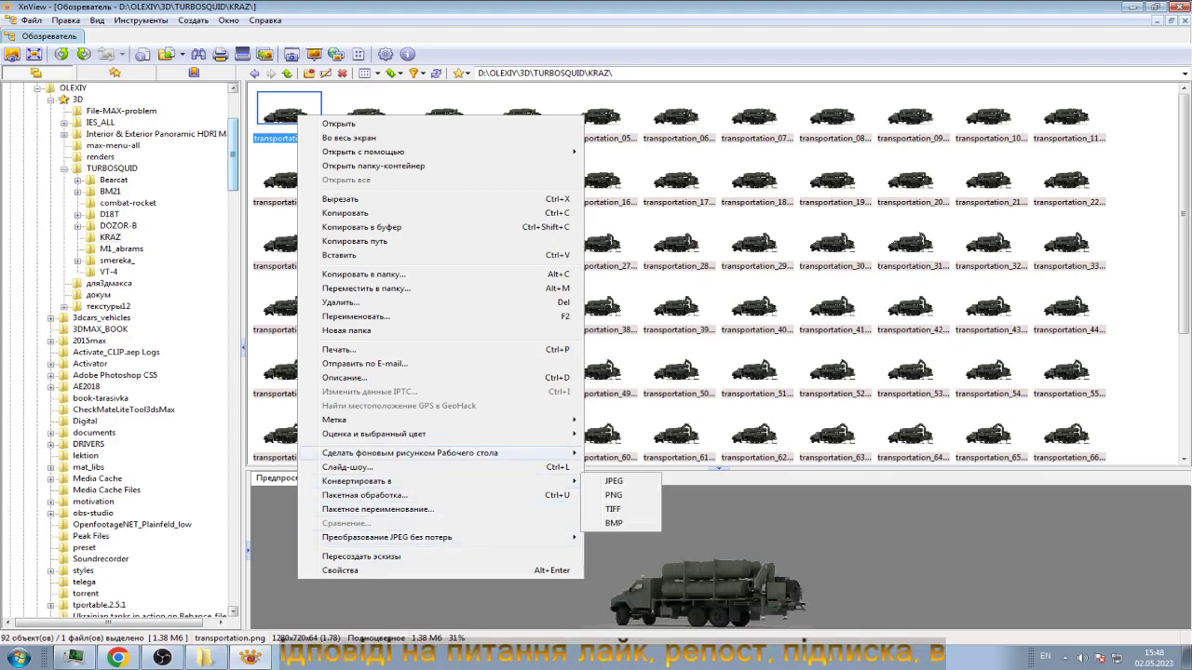
pyautogui.click(354, 317)
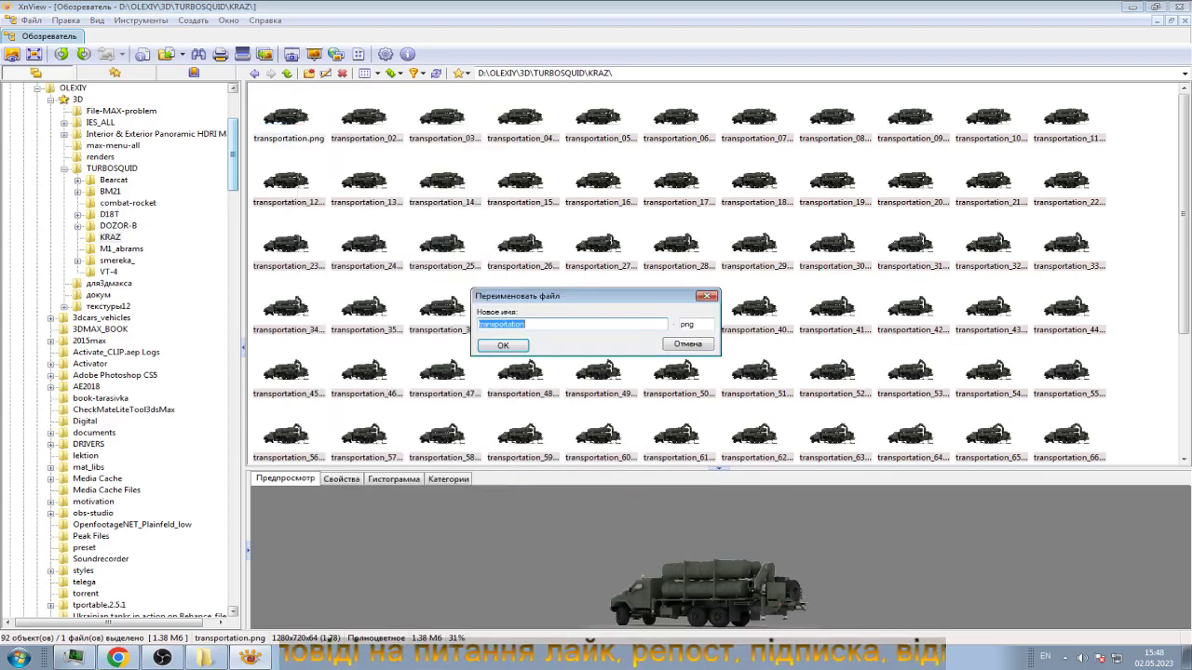
pyautogui.press('End')
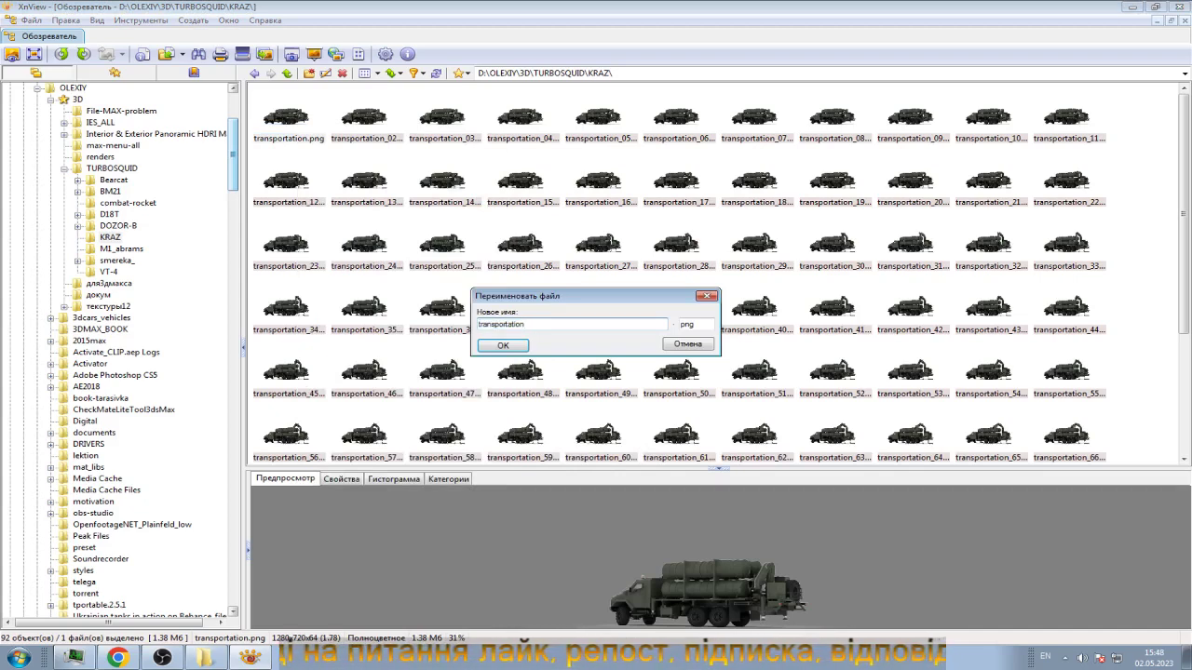
pyautogui.write('_0')
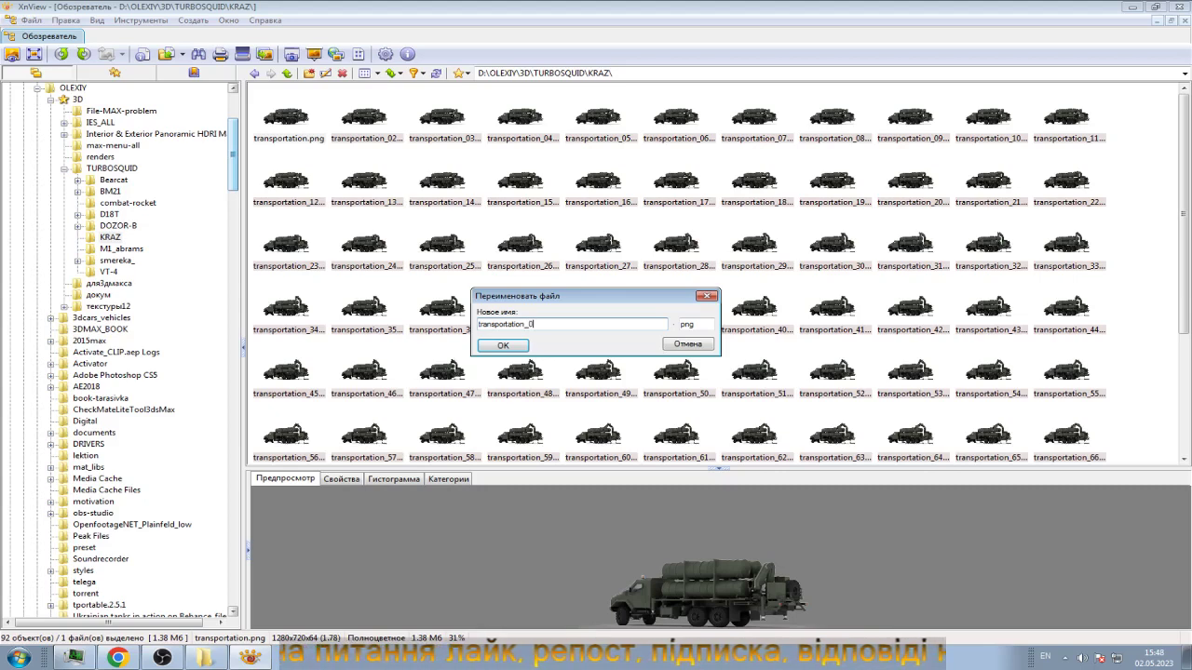
pyautogui.write('1')
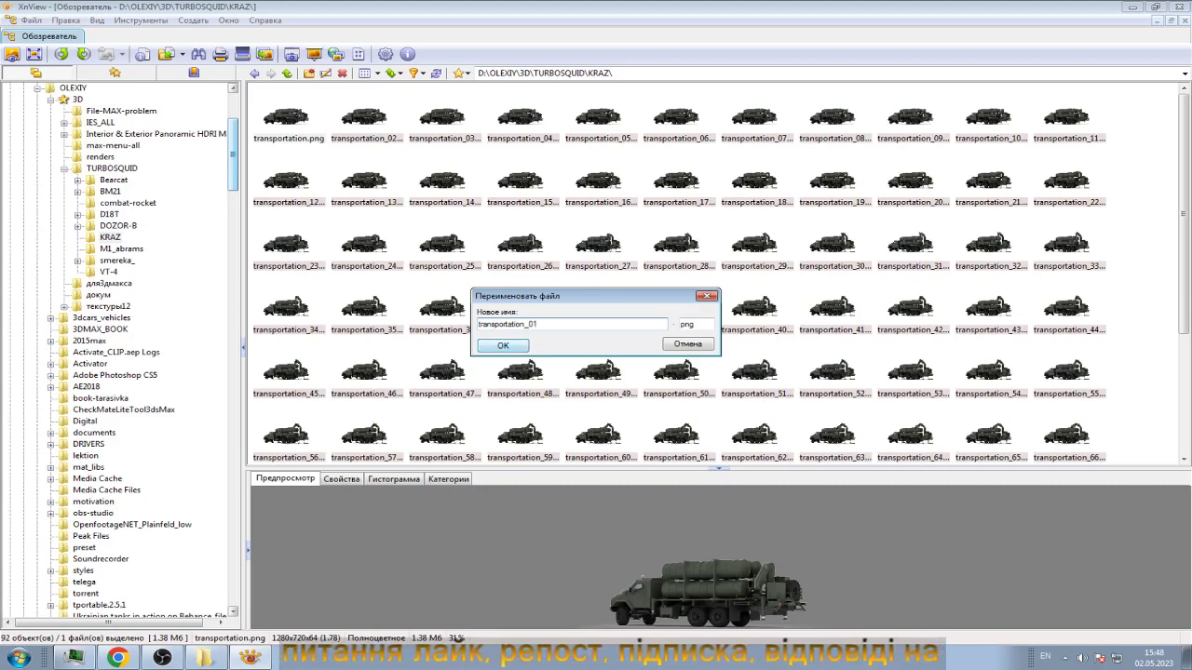
pyautogui.press('Return')
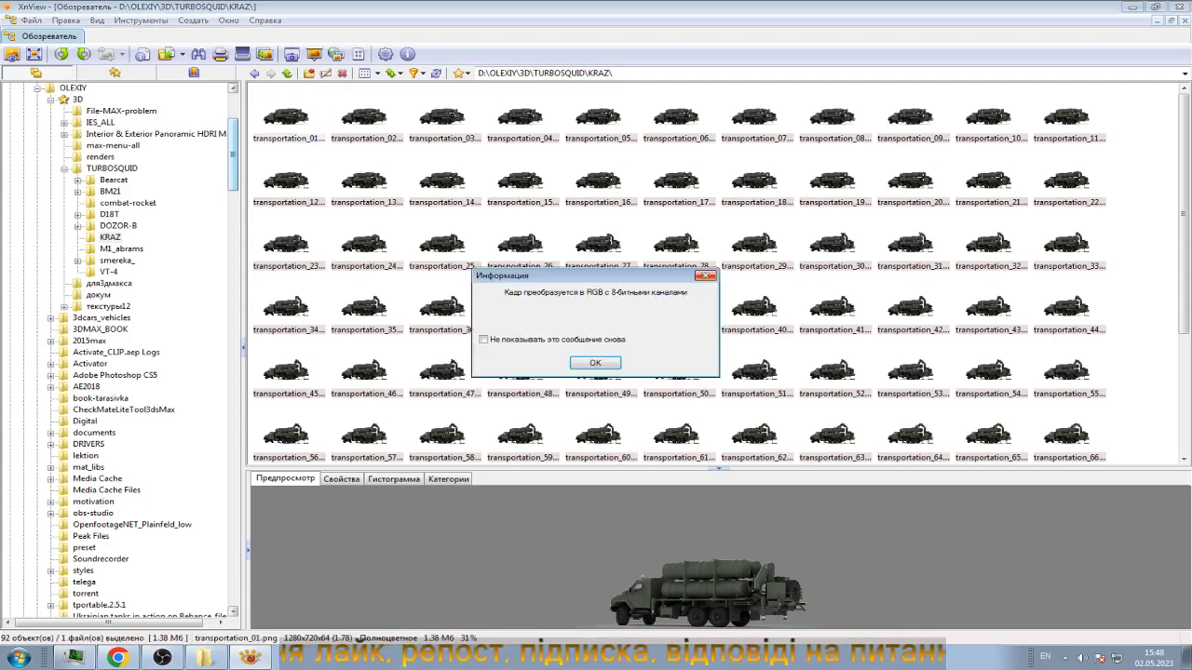
# Step: View the frames from transportation_01.png to transportation_92.png, then return to OBS Studio
pyautogui.press('Return')
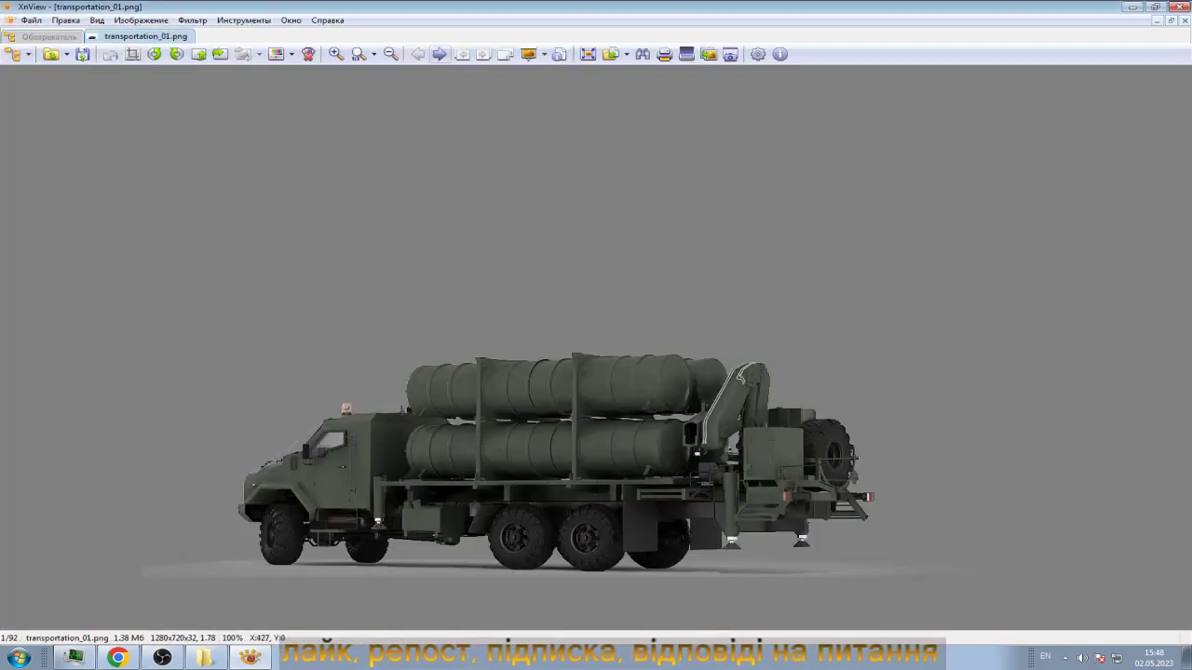
pyautogui.click(439, 54)
pyautogui.click(440, 54)
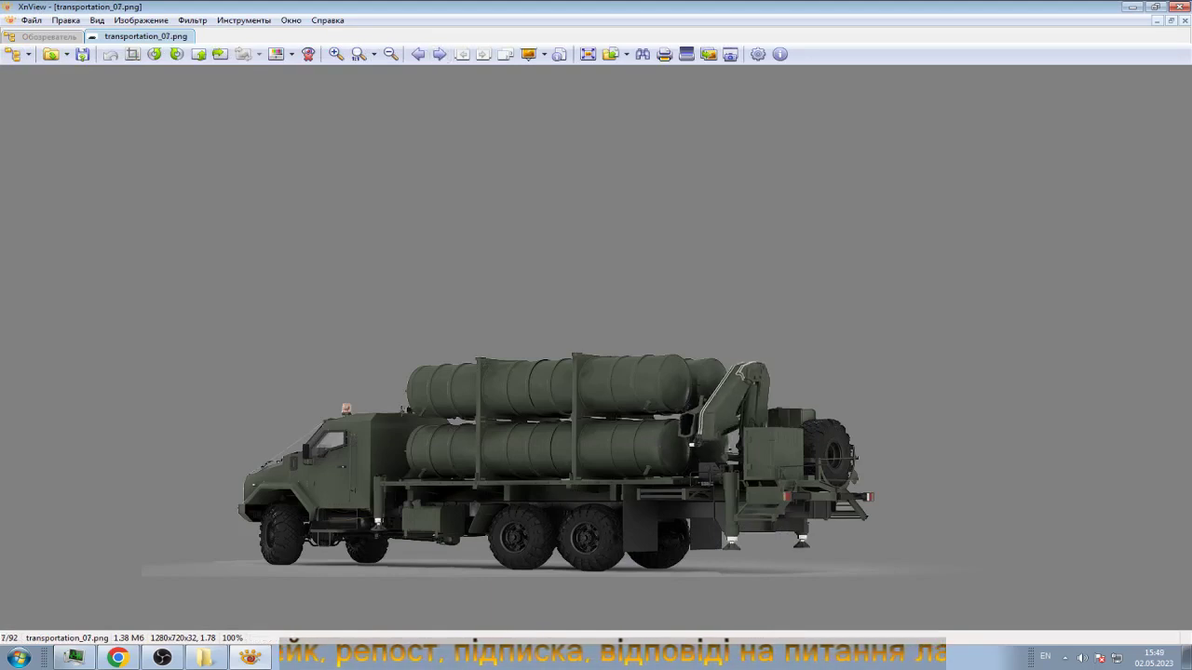
pyautogui.click(439, 54)
pyautogui.click(440, 54)
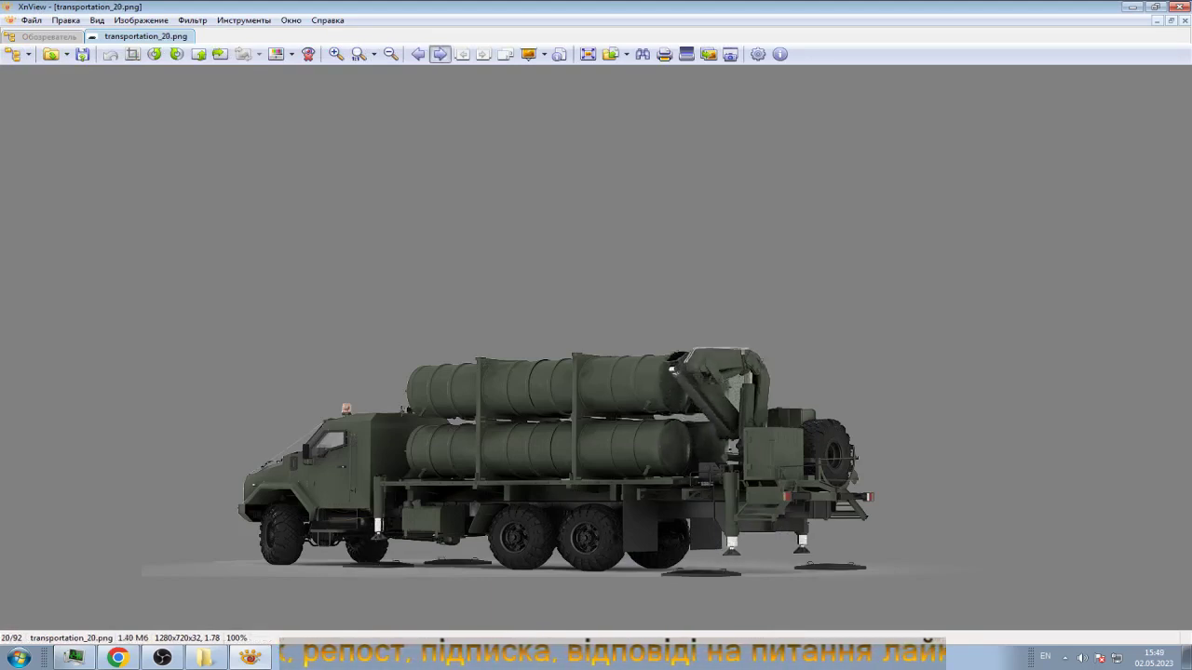
pyautogui.click(440, 54)
pyautogui.click(439, 54)
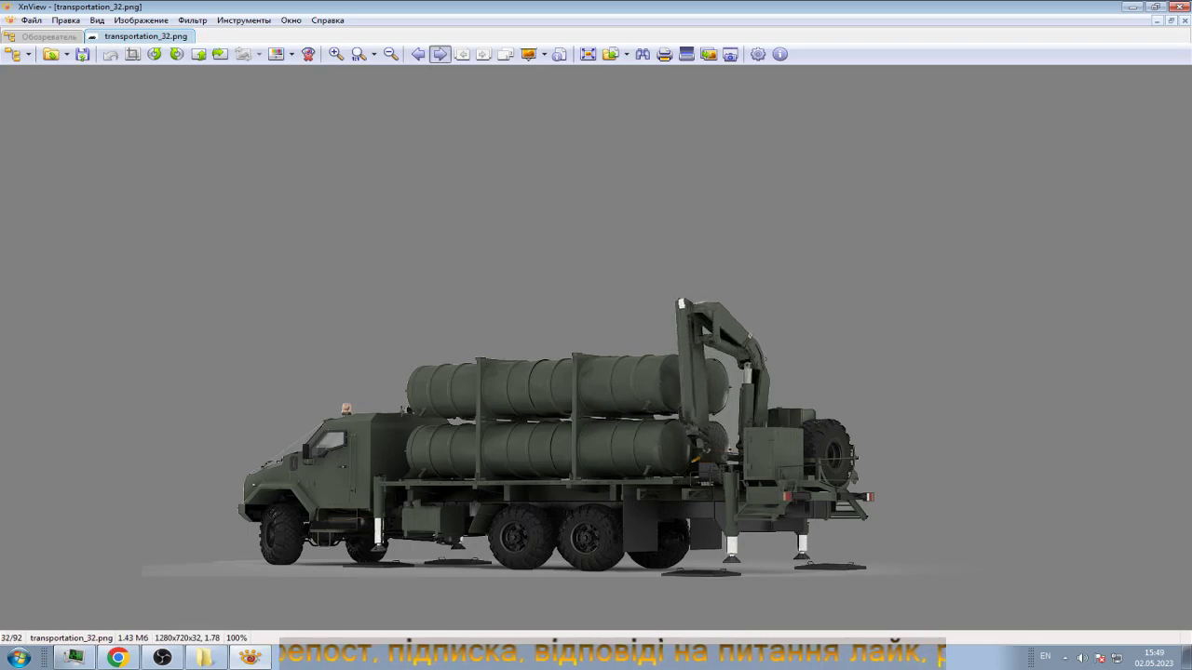
pyautogui.click(439, 54)
pyautogui.click(440, 54)
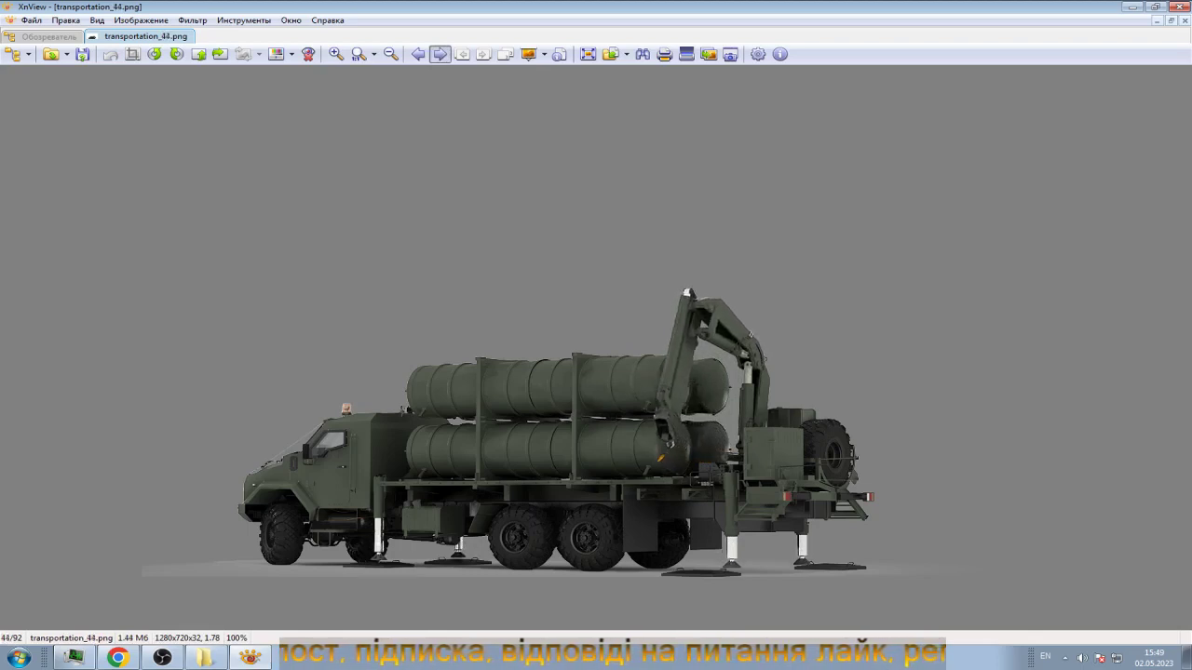
pyautogui.click(439, 54)
pyautogui.click(439, 54)
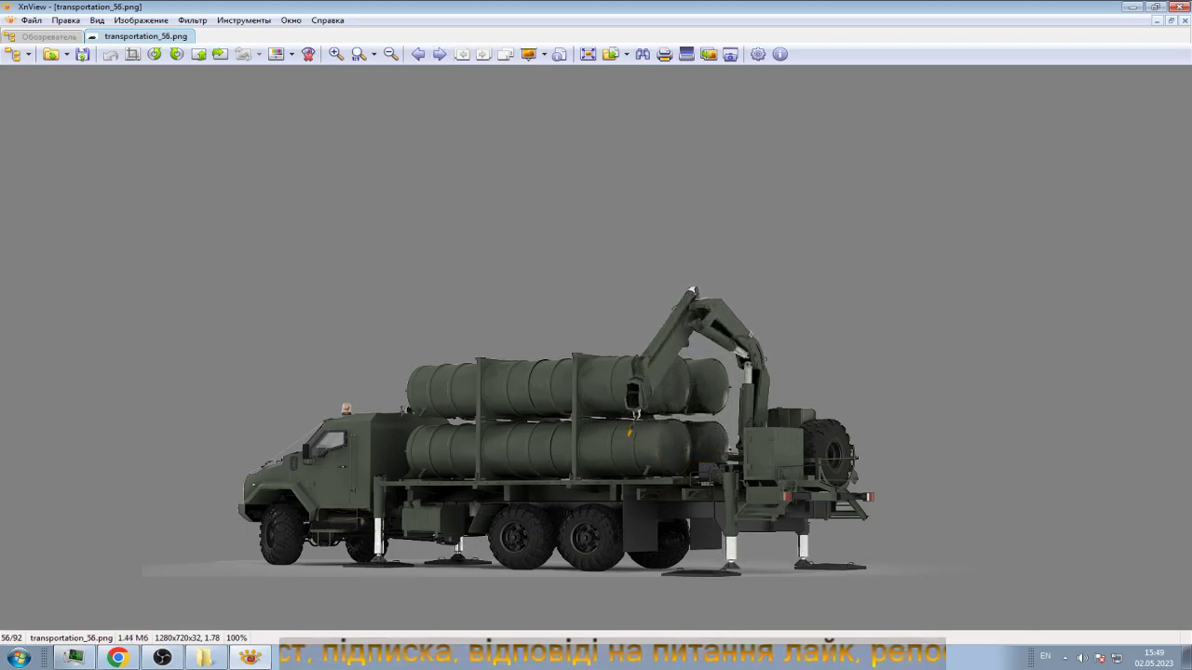
pyautogui.click(439, 54)
pyautogui.click(440, 54)
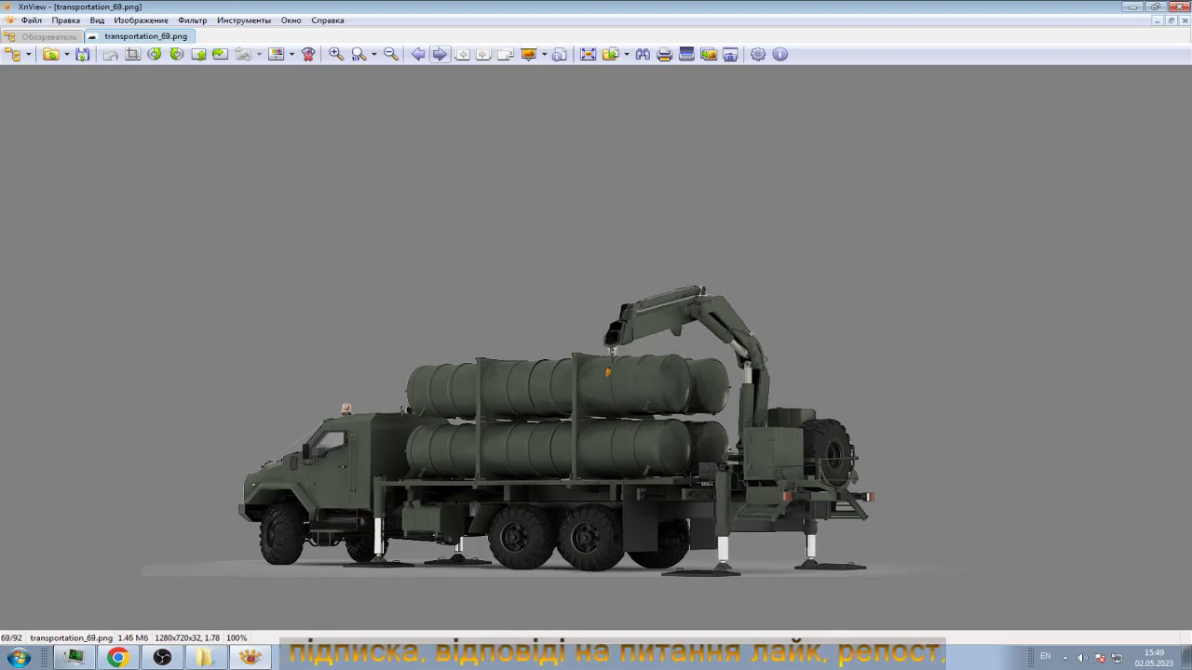
pyautogui.click(440, 54)
pyautogui.click(440, 54)
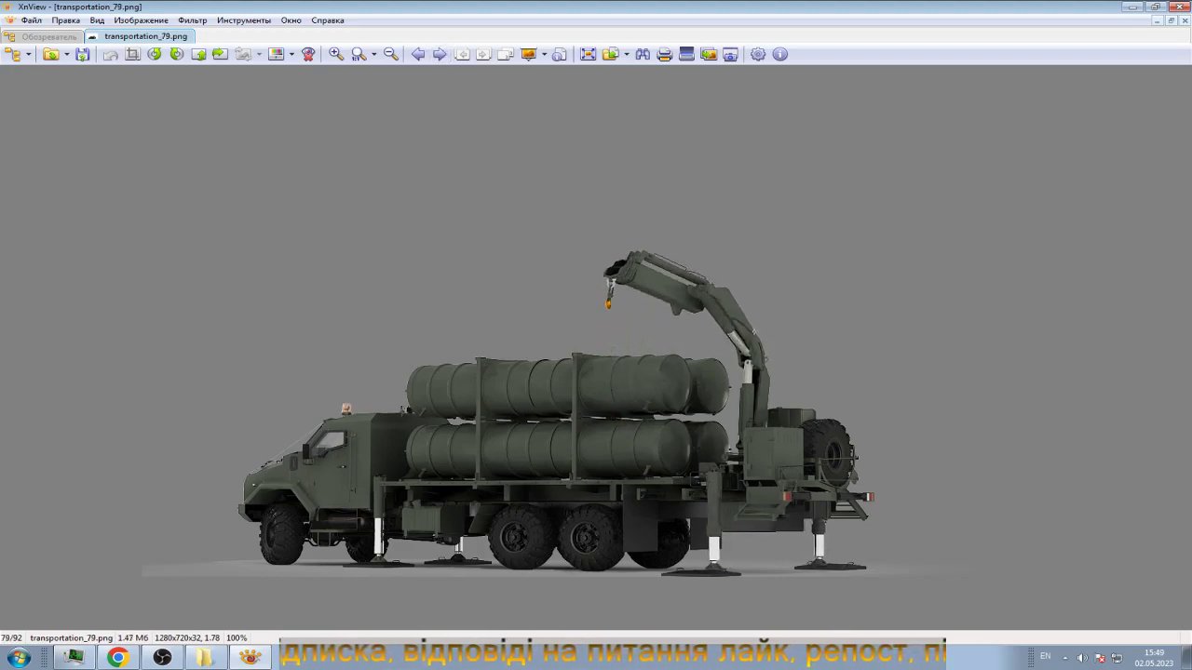
pyautogui.click(439, 54)
pyautogui.click(439, 54)
pyautogui.click(439, 54)
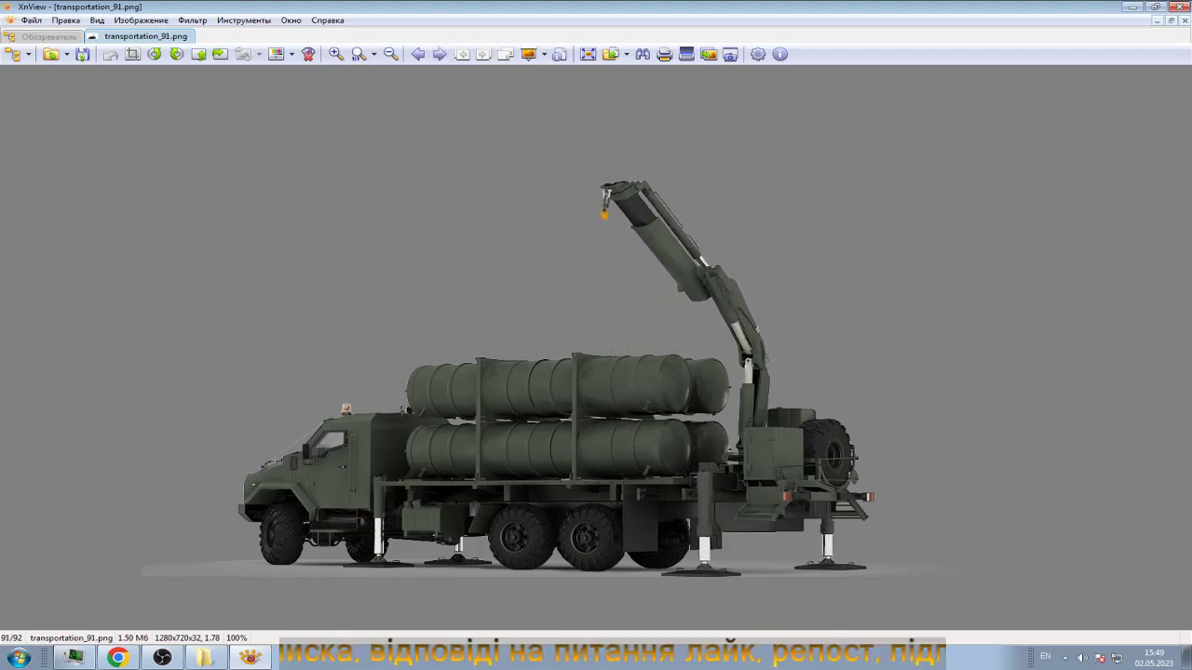
pyautogui.click(439, 54)
pyautogui.click(439, 54)
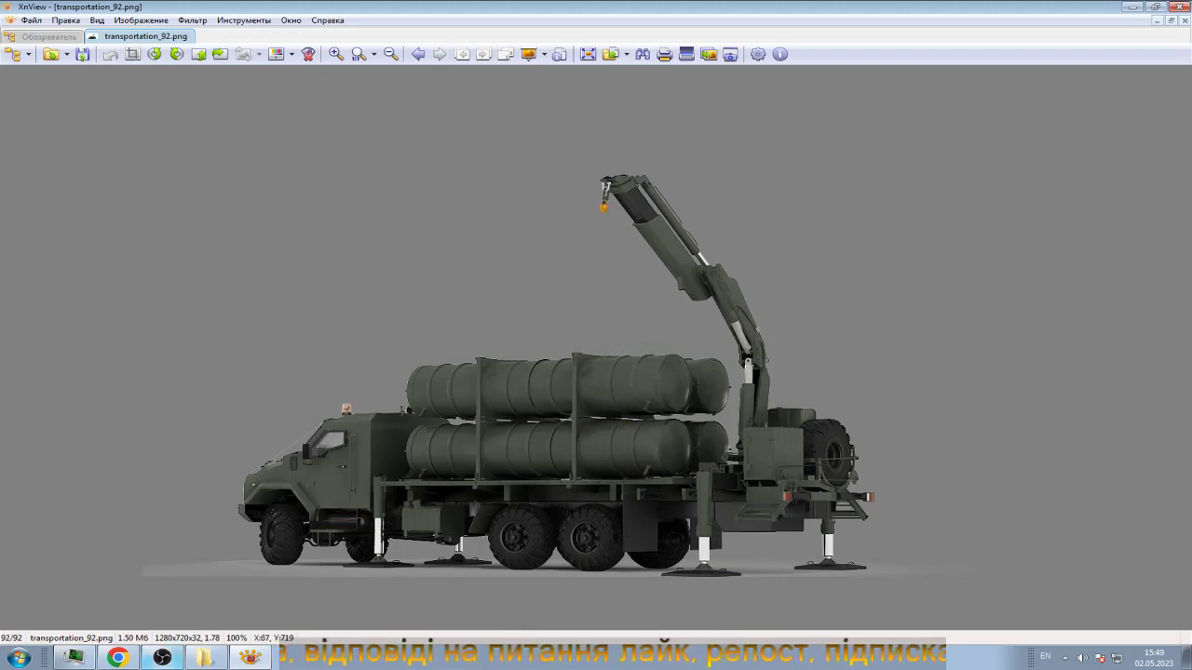
pyautogui.click(162, 658)
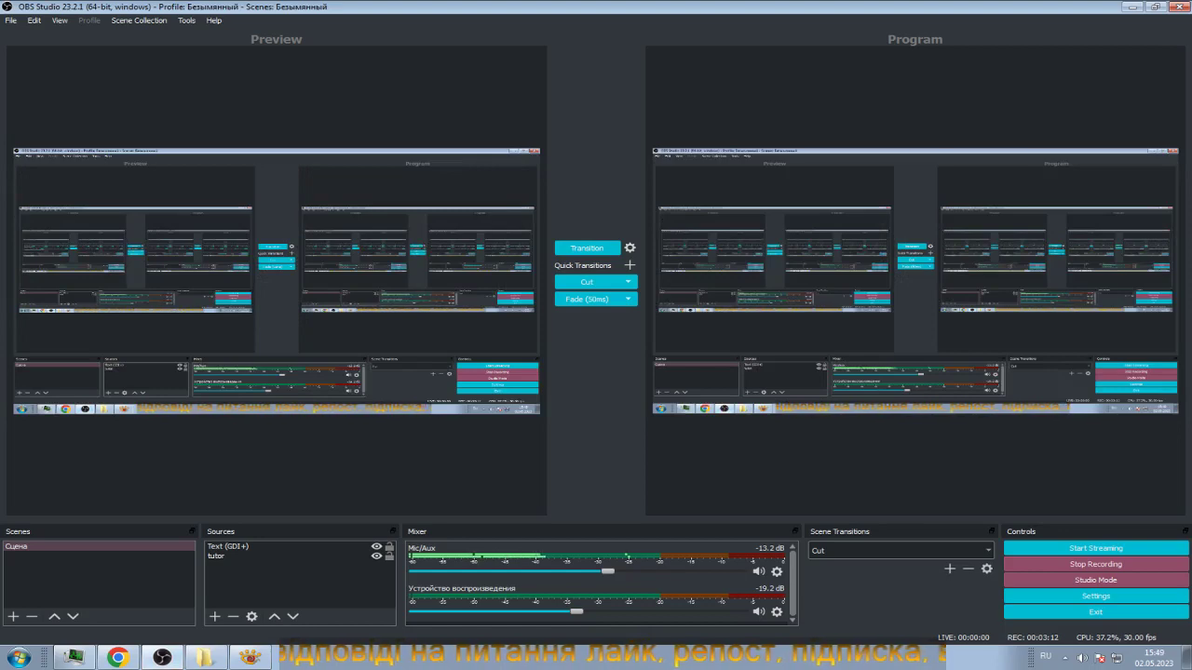